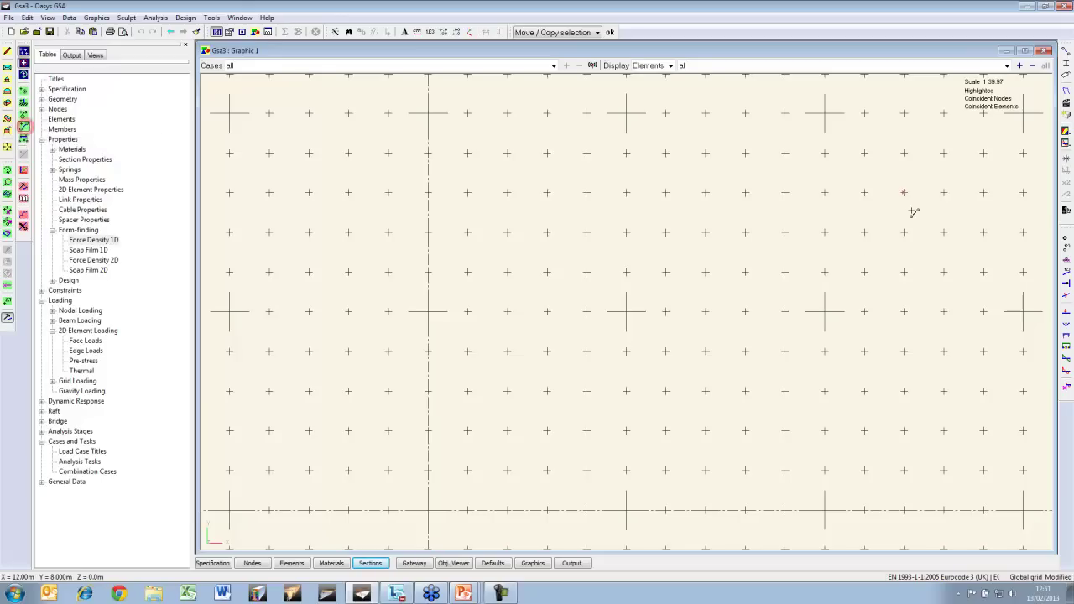
Draw four beam elements forming a 1 m square with its lower corner at the grid origin.
click(1066, 238)
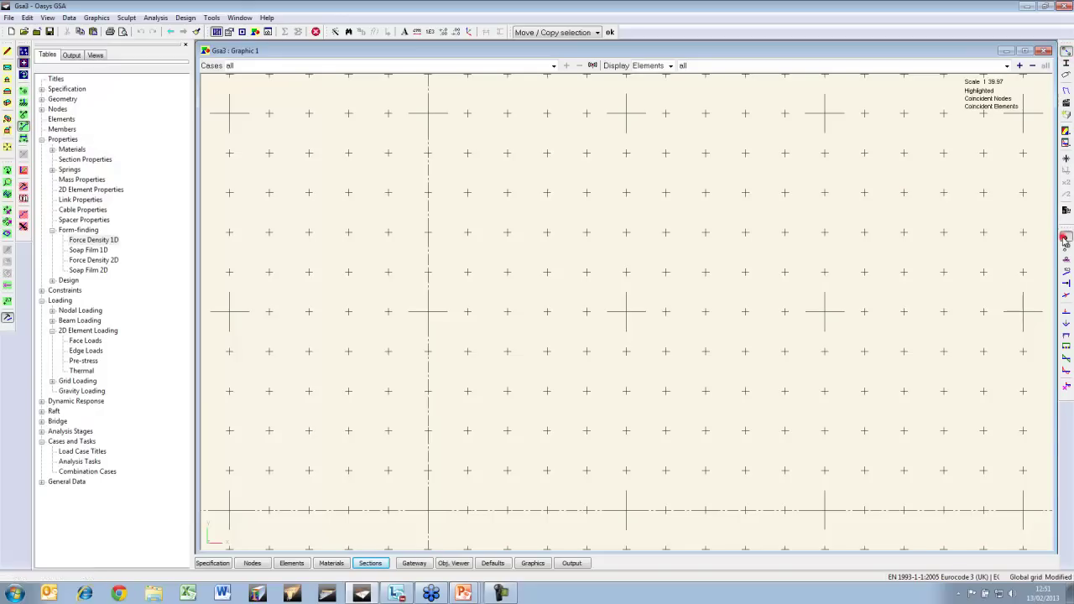
click(428, 510)
click(467, 510)
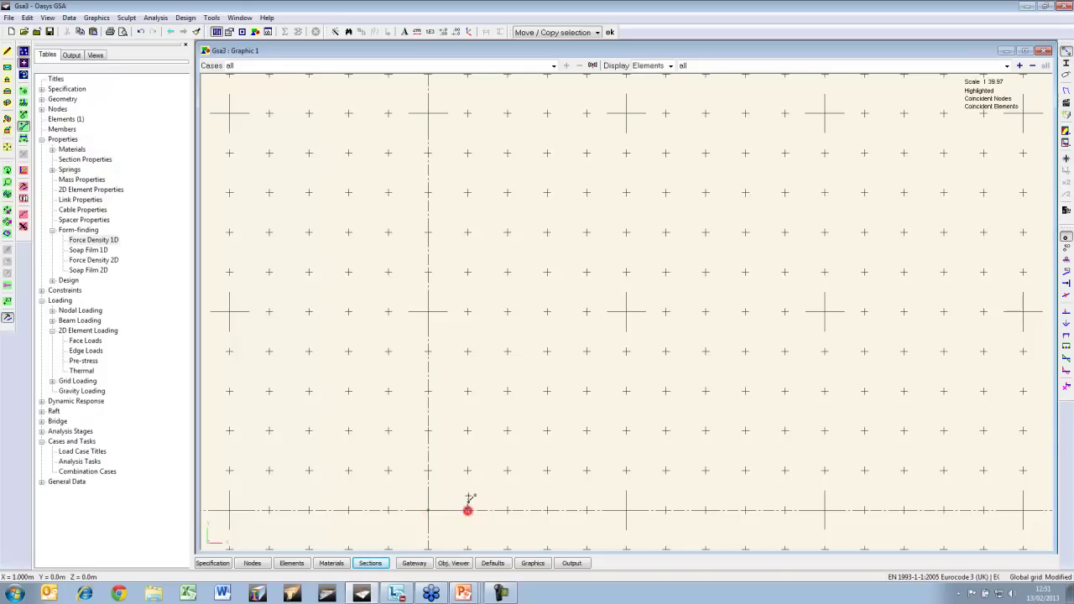
click(467, 469)
click(428, 470)
click(428, 510)
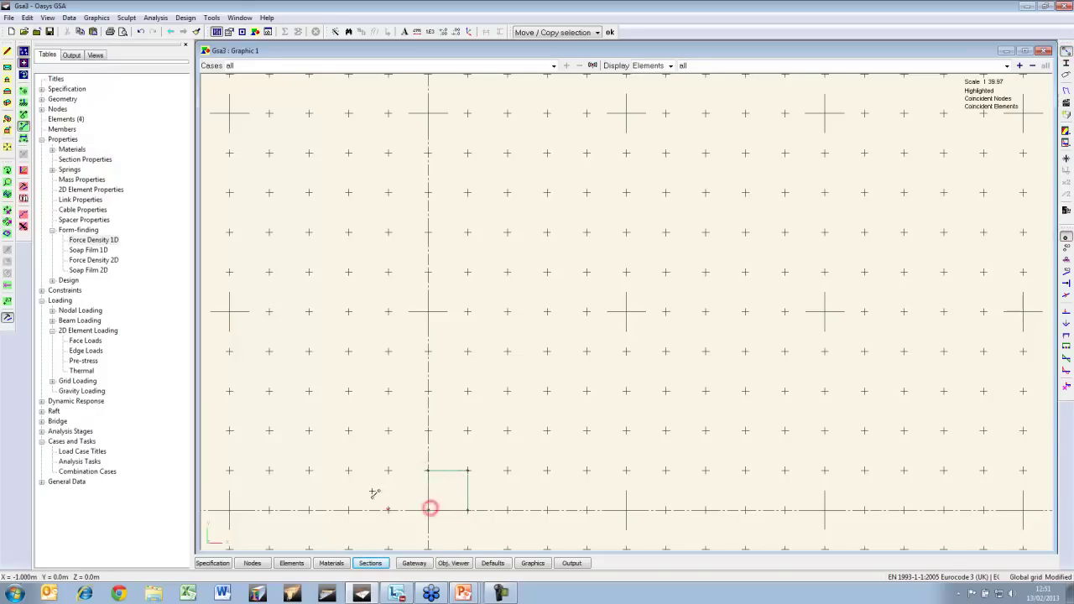
Set the default element type to Quad 4 and add a quad element on the square's four corners.
click(243, 32)
click(928, 493)
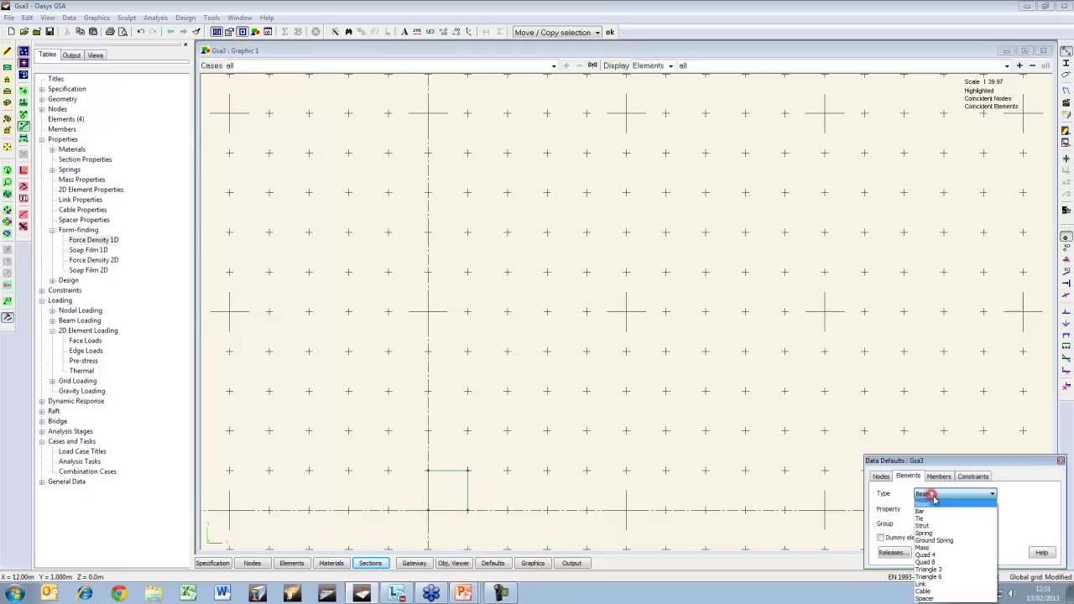
click(933, 555)
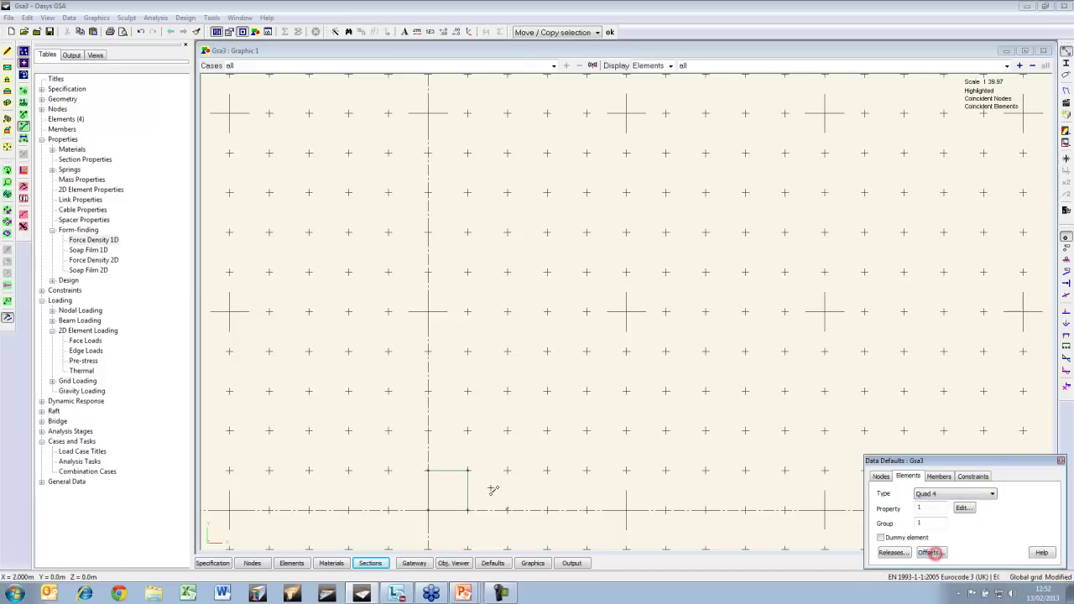
click(429, 509)
click(467, 509)
click(467, 471)
click(428, 470)
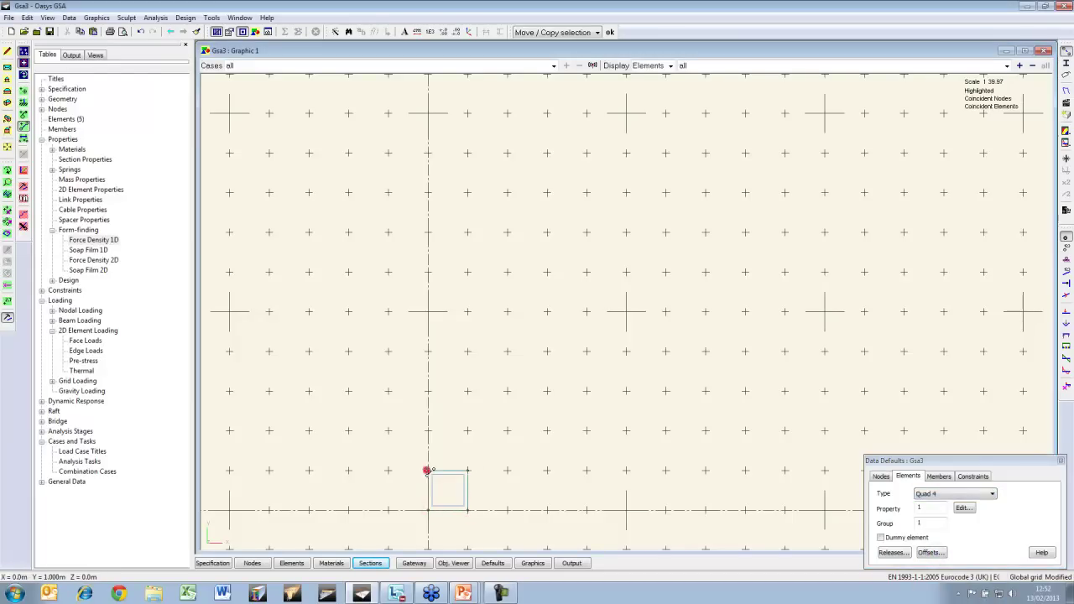
Hide the drawing grid and close the data defaults.
click(23, 52)
scroll(427, 426, up, 3)
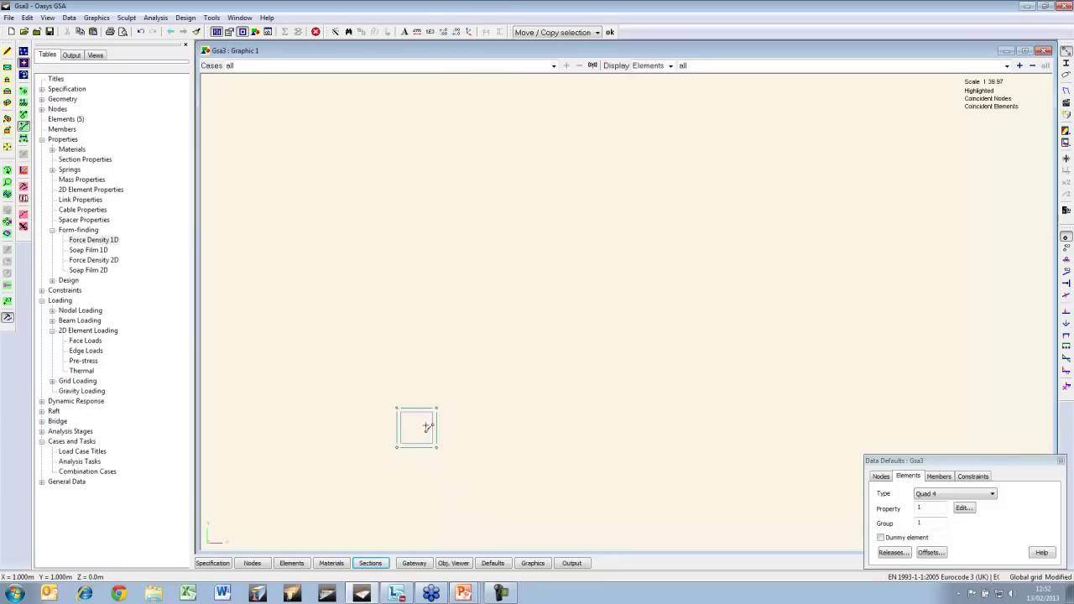
scroll(418, 418, up, 2)
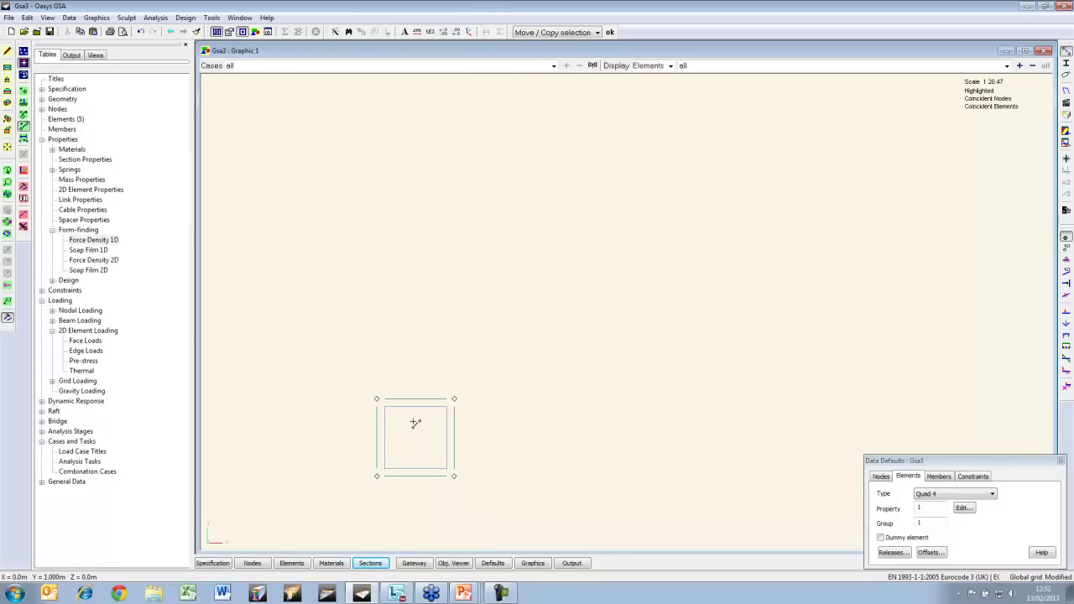
click(1062, 460)
Copy the quad and its upper, lower and right-hand edge beams nine times with a 1 m shift in x.
key(Escape)
drag(496, 375, 437, 490)
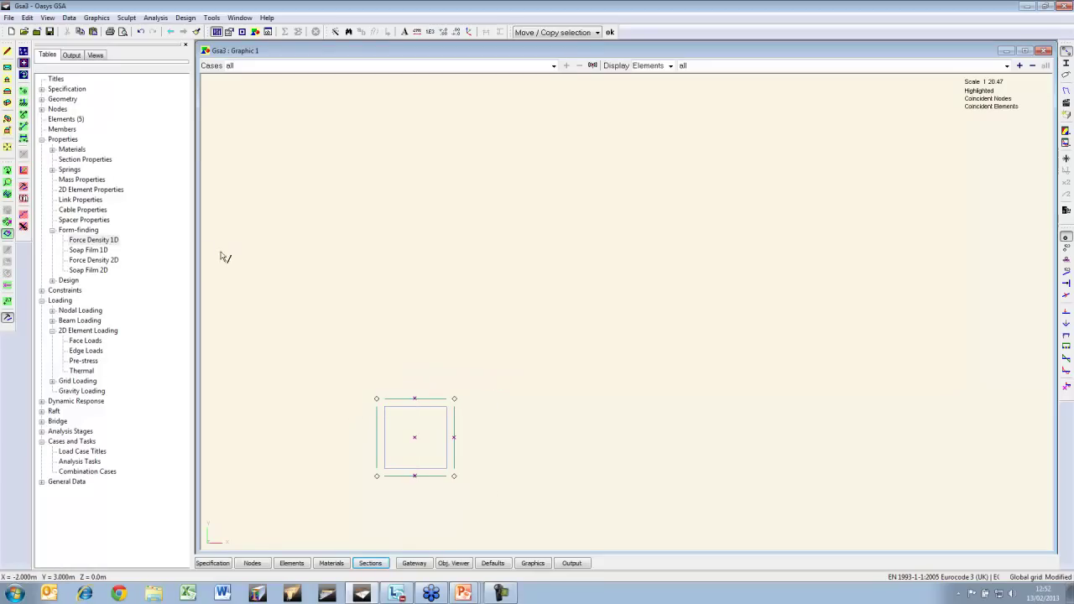
click(23, 198)
click(124, 75)
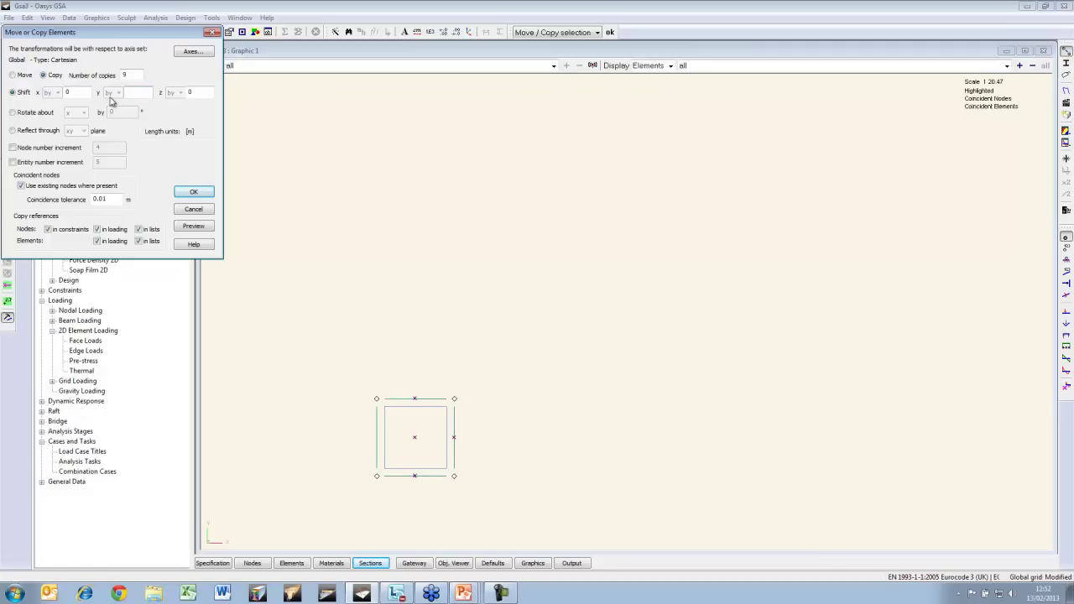
click(194, 226)
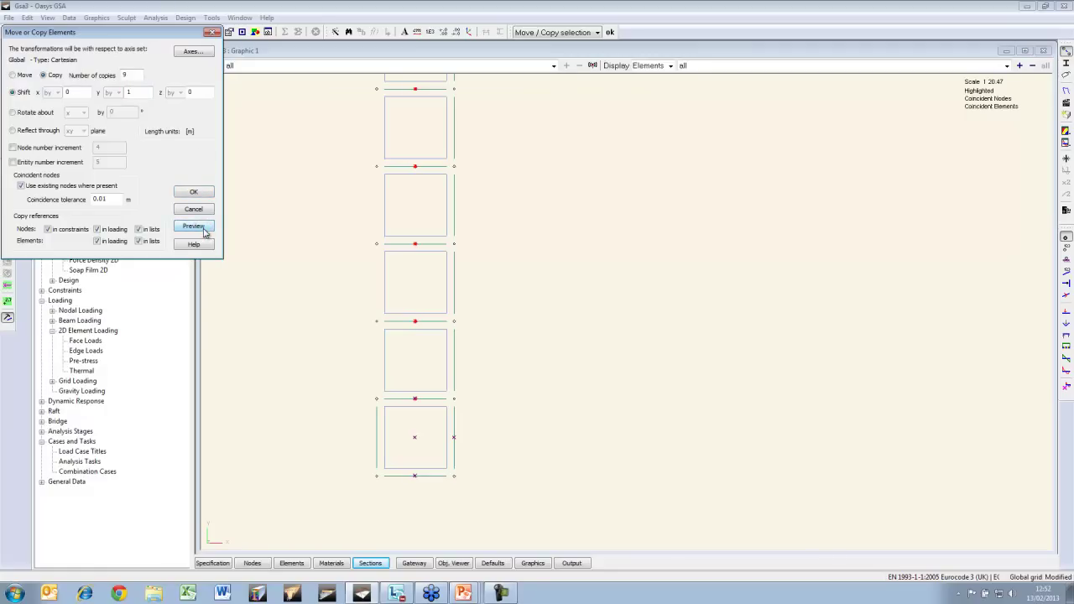
double_click(81, 94)
text(0)
click(203, 231)
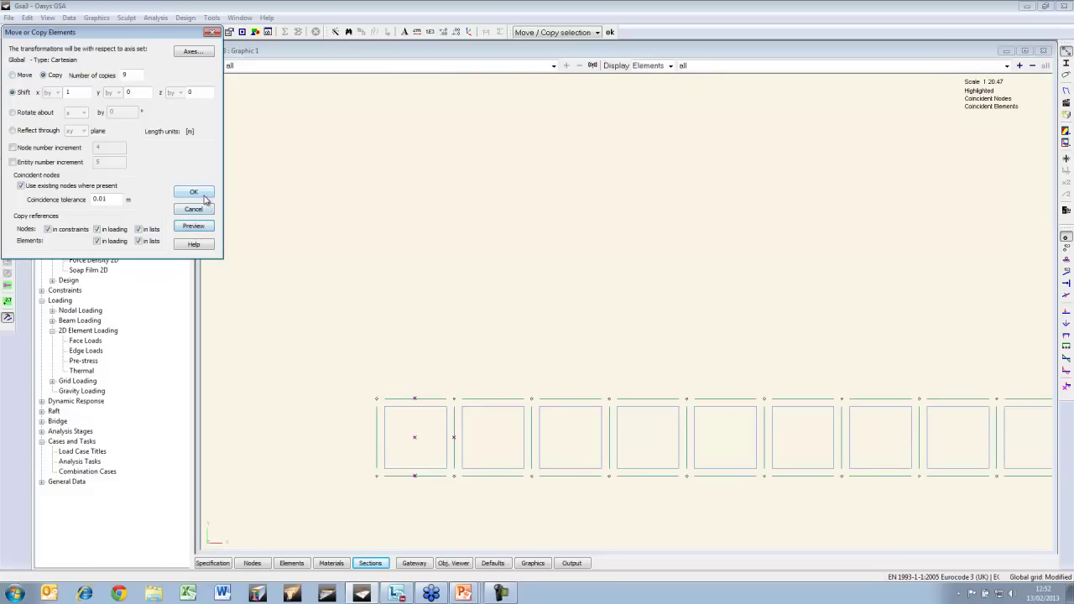
click(195, 193)
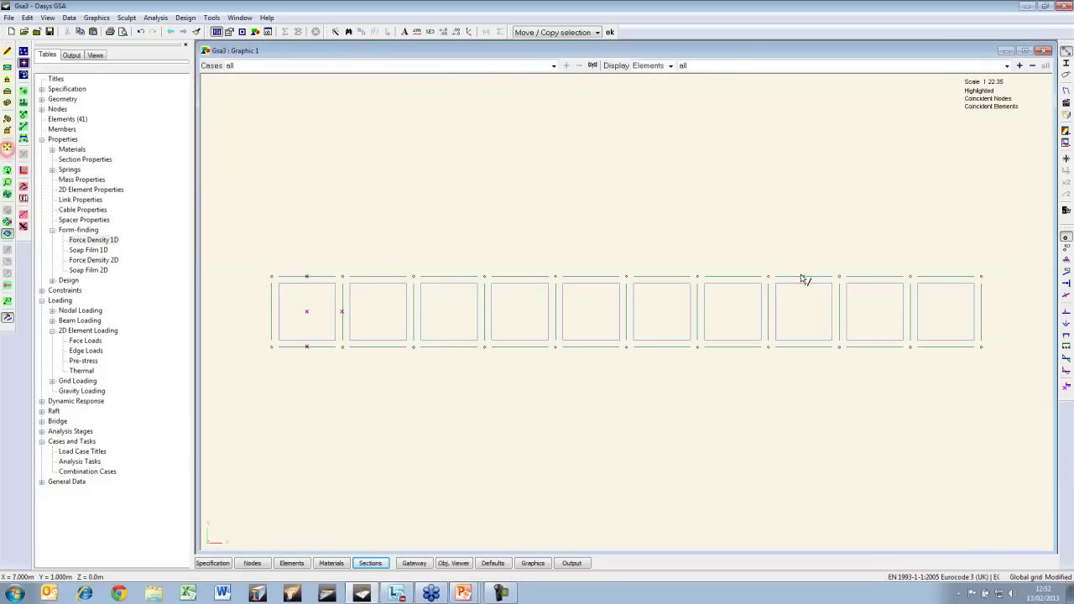
Copy the row's quads, vertical beams and upper beams nine times with a 1 m shift in y, then clear the selection.
drag(1001, 259, 243, 337)
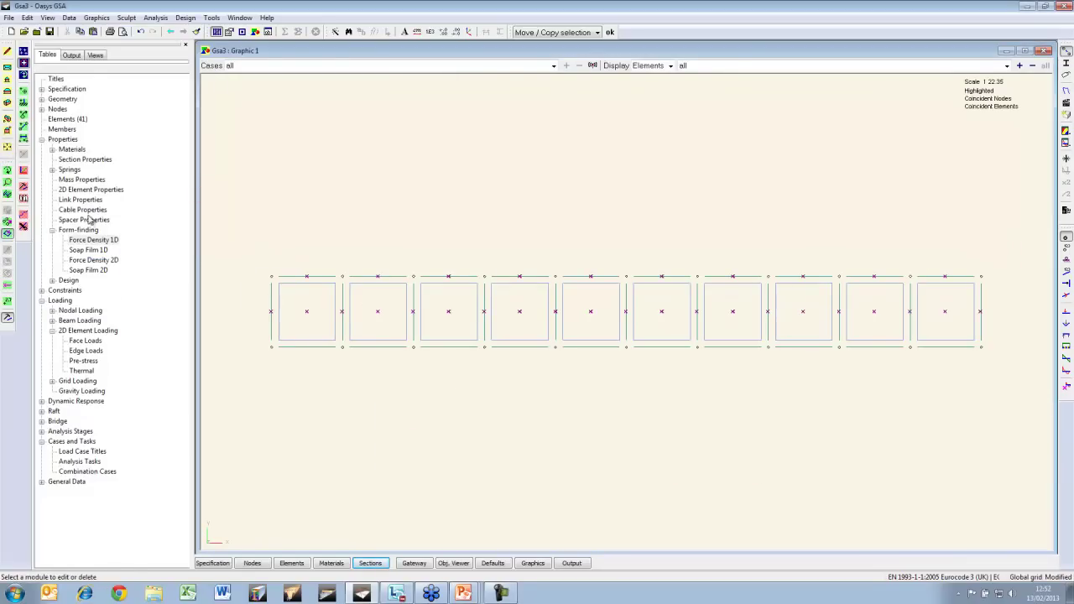
click(24, 199)
double_click(136, 74)
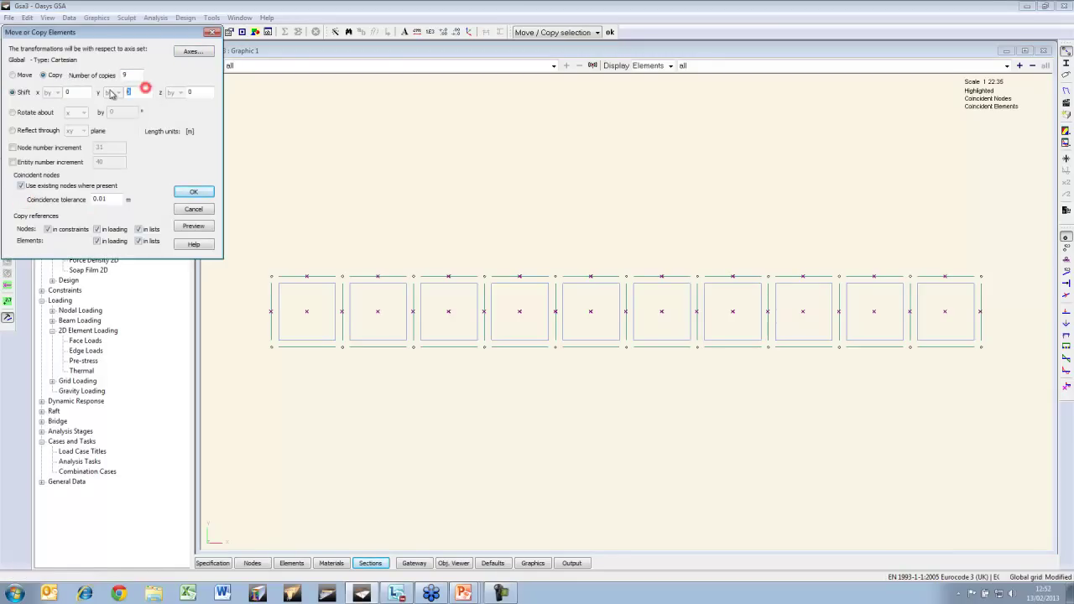
click(194, 227)
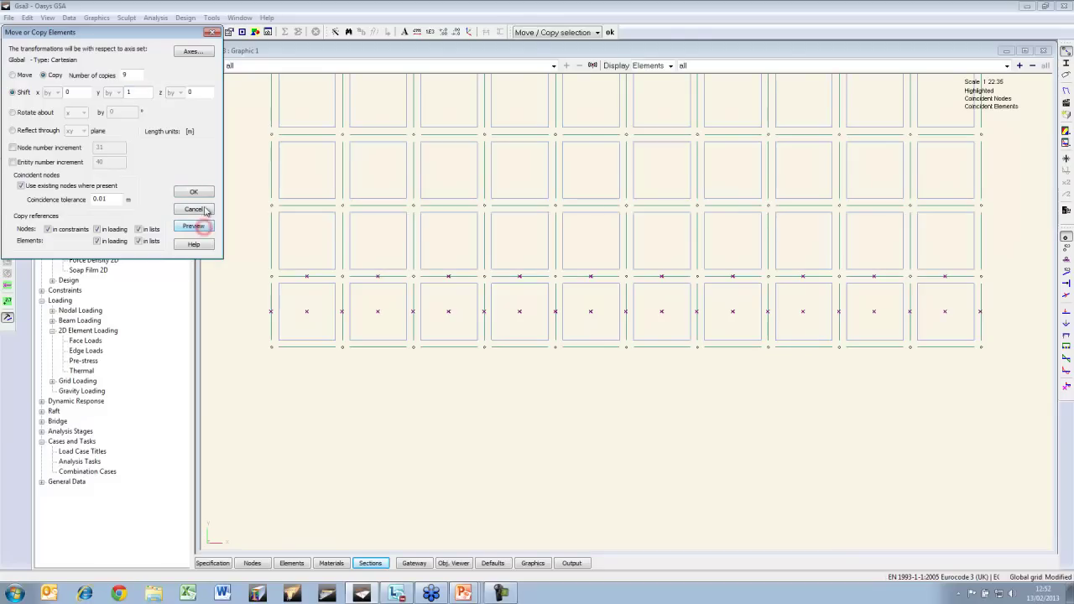
click(193, 191)
click(7, 146)
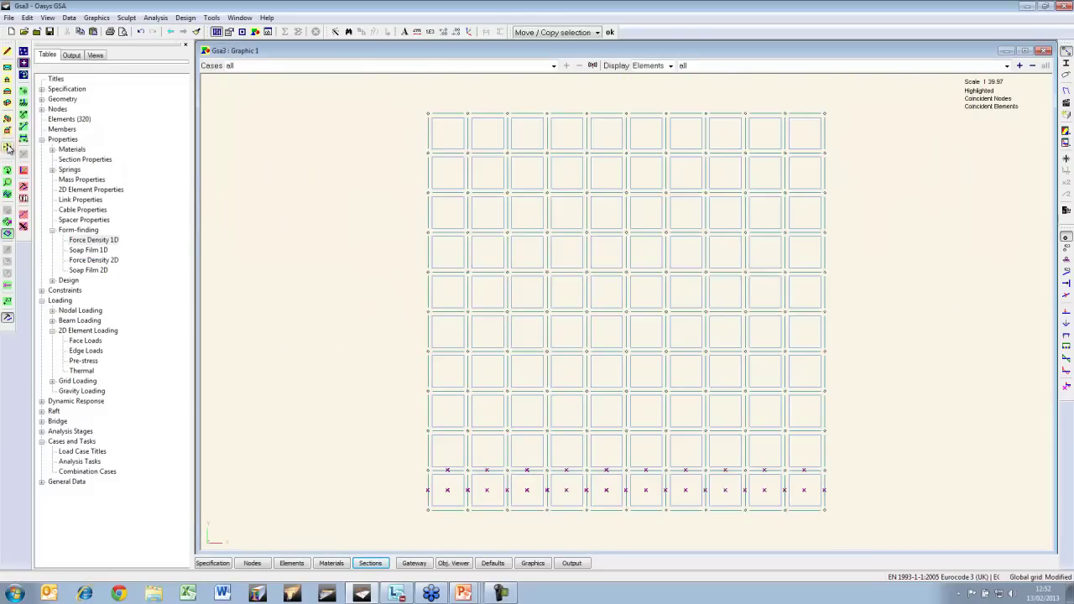
click(232, 290)
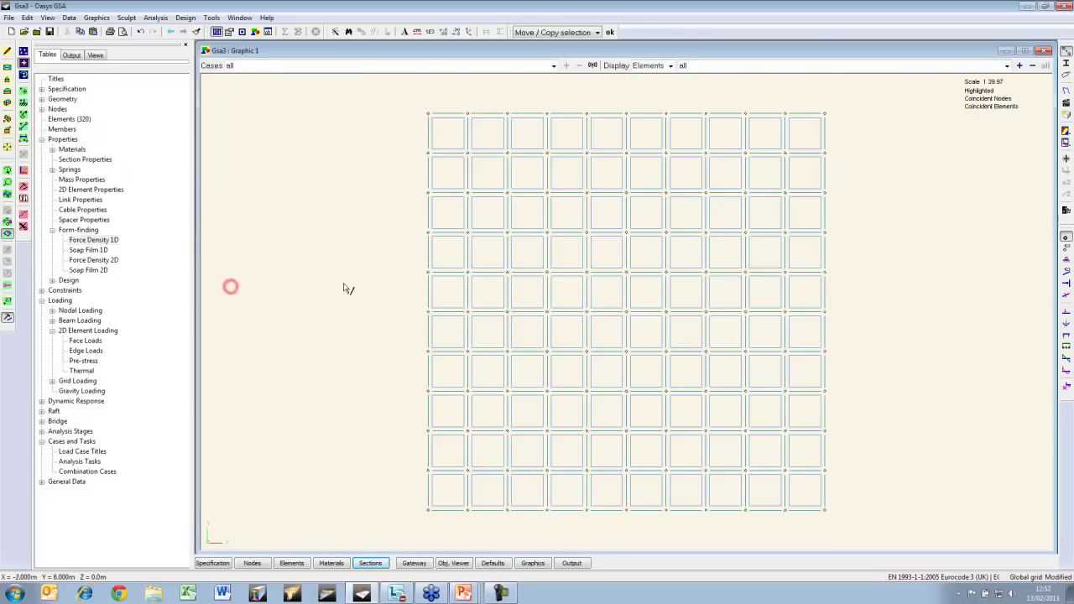
Define beam section property 1 as a solid rectangle, 100 mm deep and 100 mm wide, in Concrete short term.
click(371, 563)
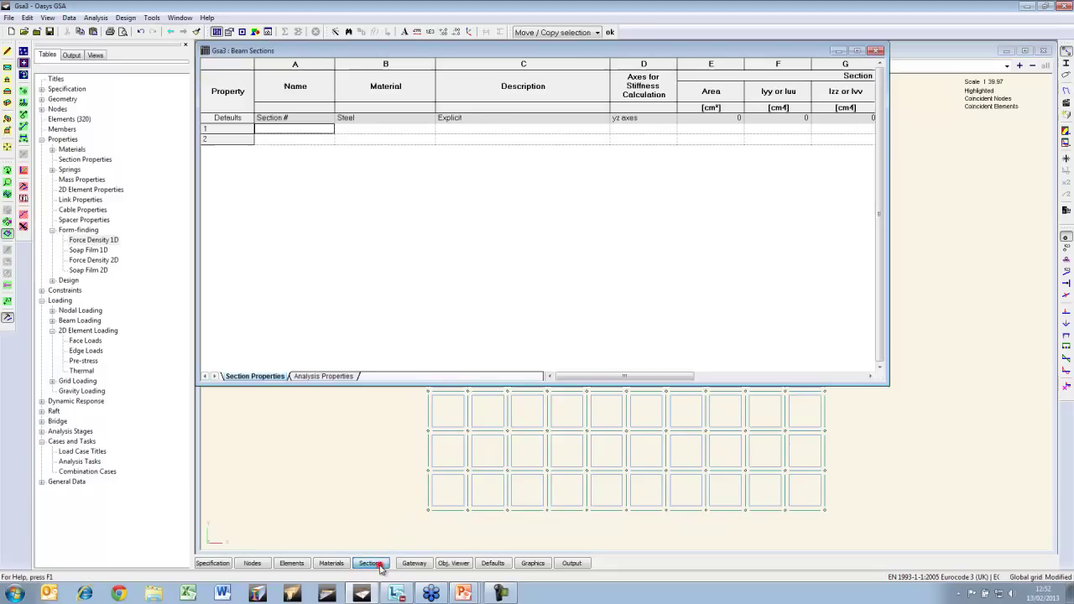
drag(427, 384, 424, 265)
click(345, 32)
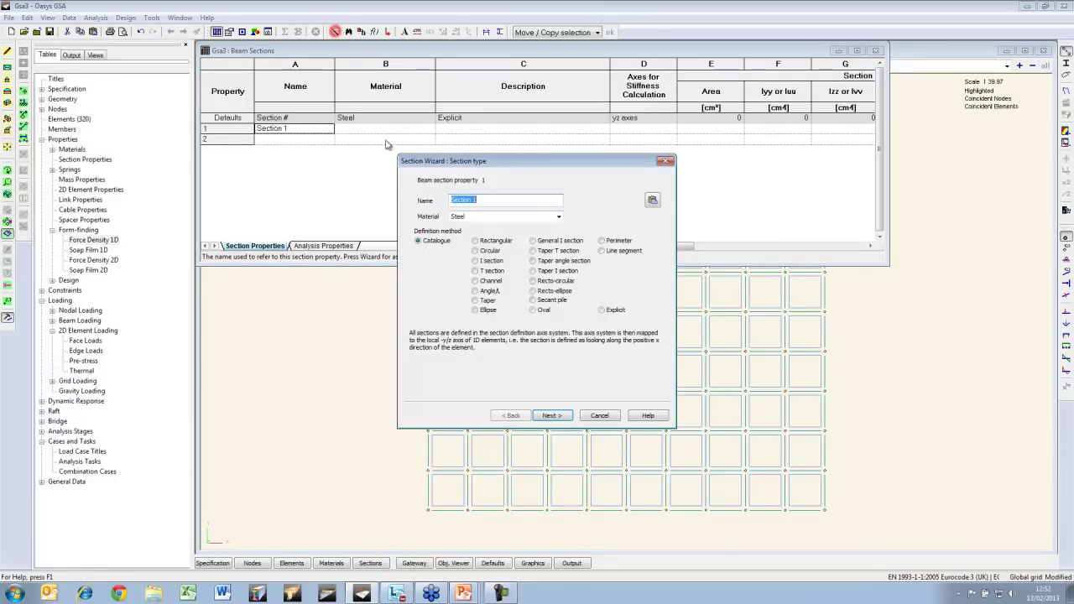
click(549, 216)
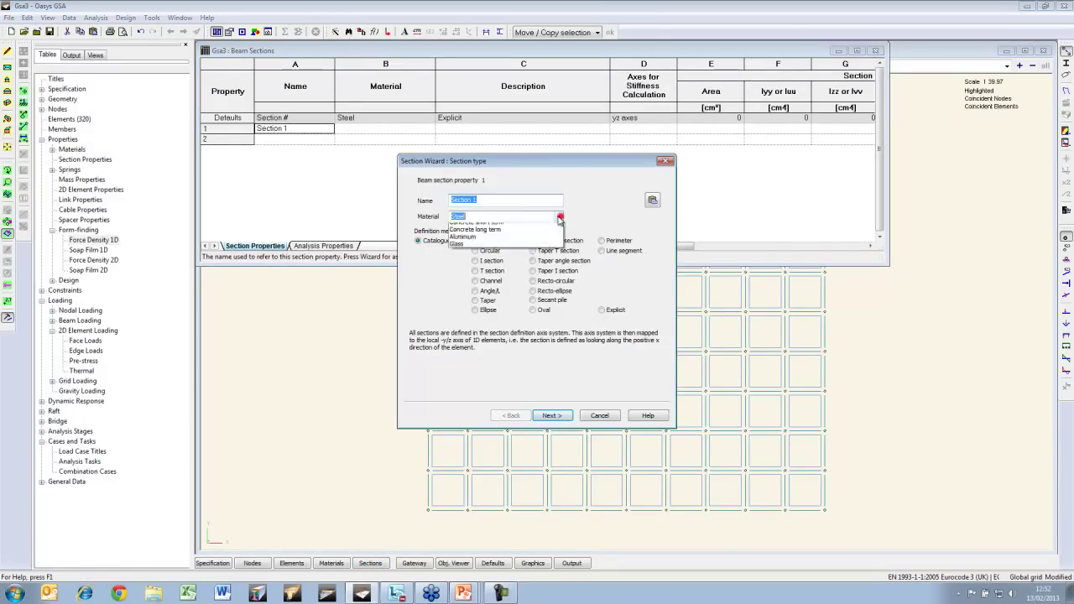
click(509, 231)
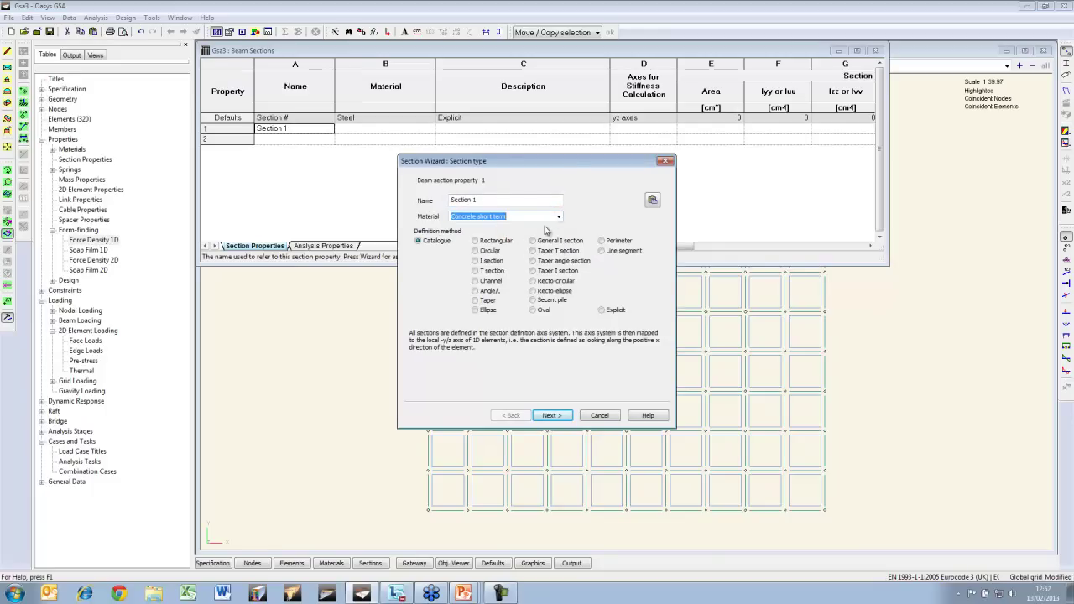
click(495, 241)
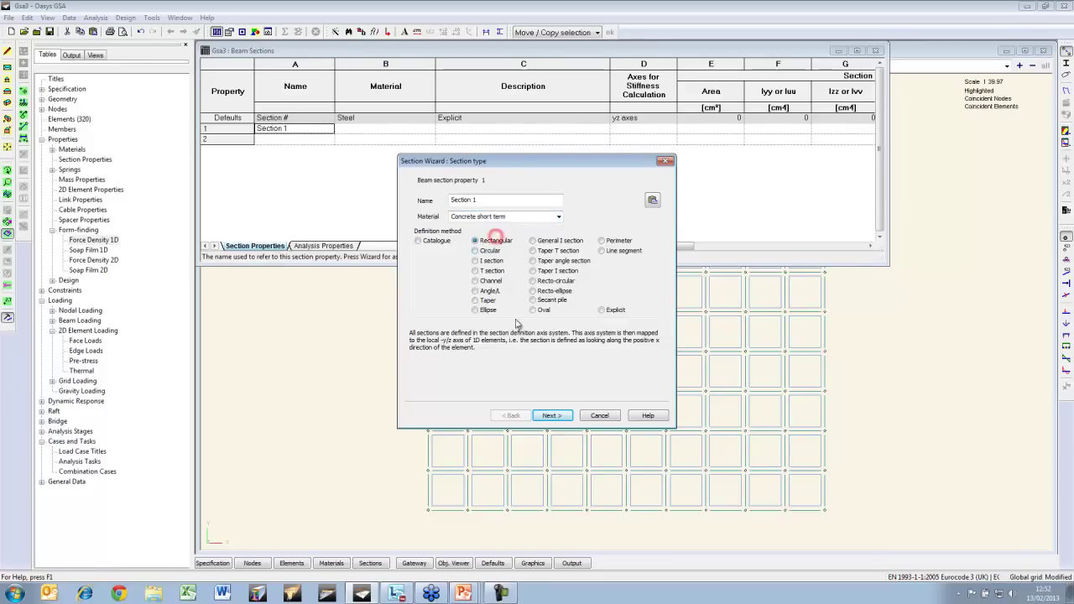
click(552, 416)
click(505, 237)
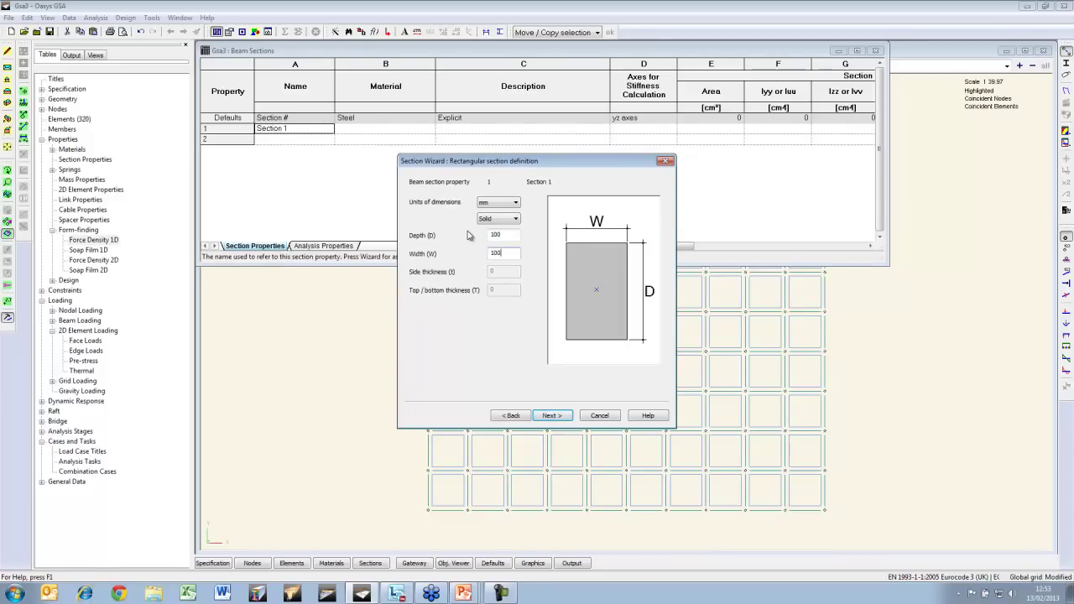
key(Return)
key(Return)
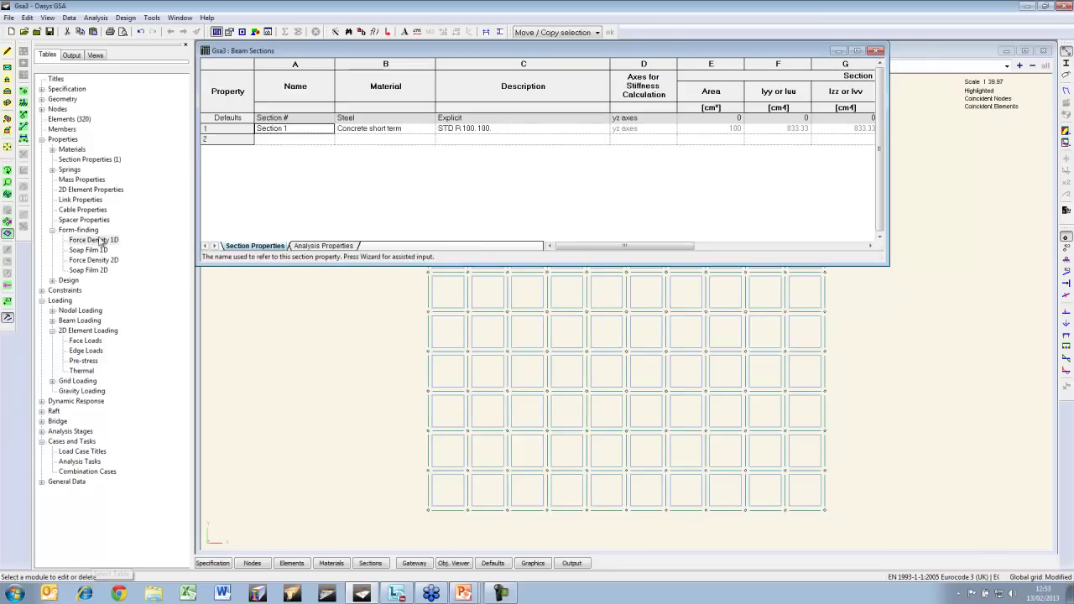
Define 2D element property 1 as a 100 mm thick shell in Concrete long term.
double_click(65, 191)
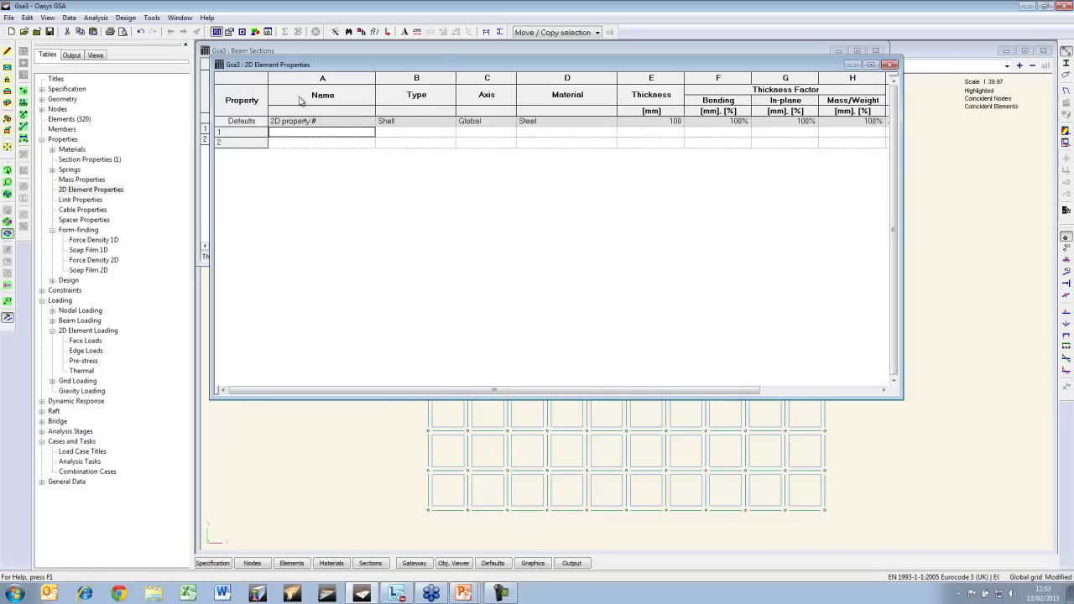
drag(319, 65, 319, 227)
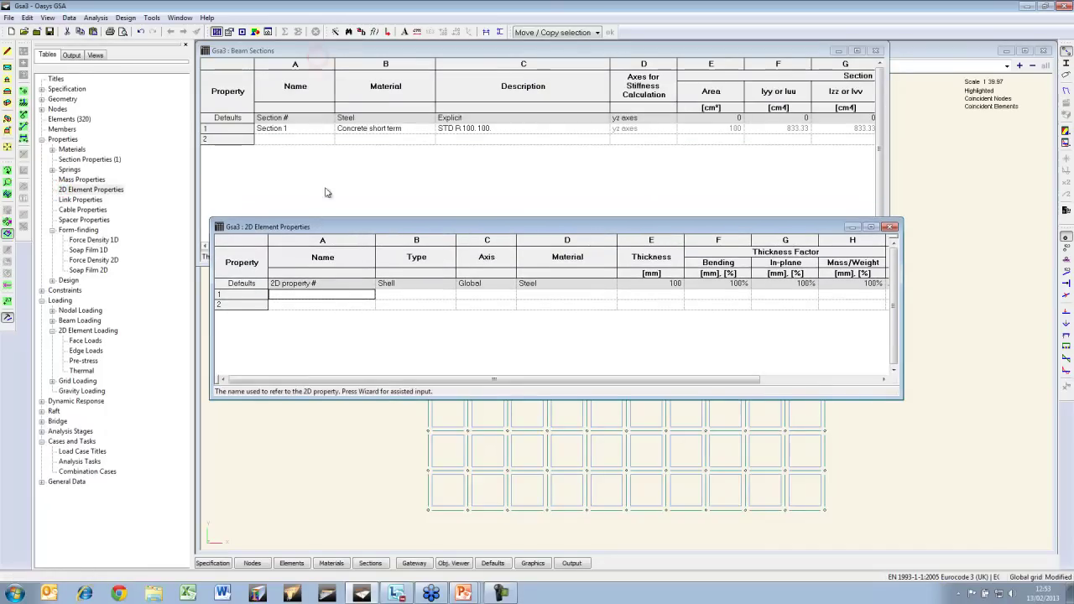
click(333, 33)
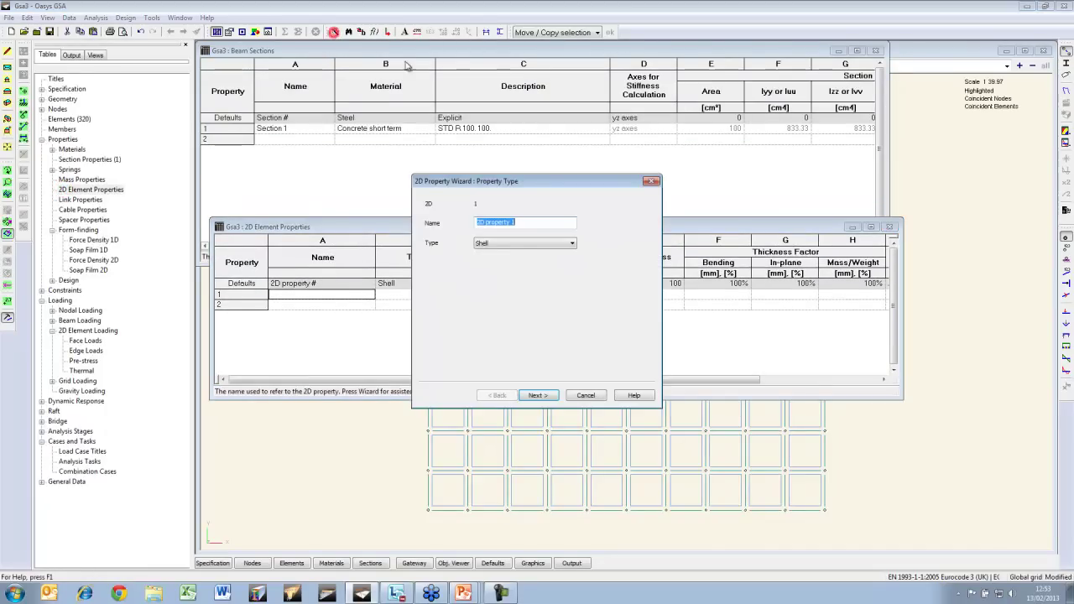
click(538, 395)
click(575, 244)
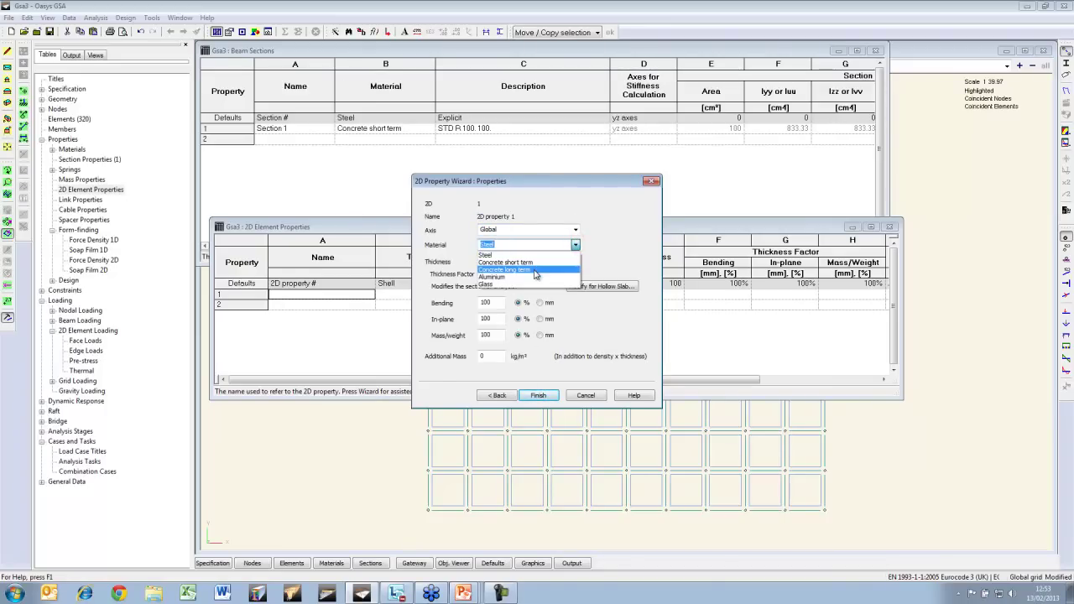
click(534, 269)
click(494, 261)
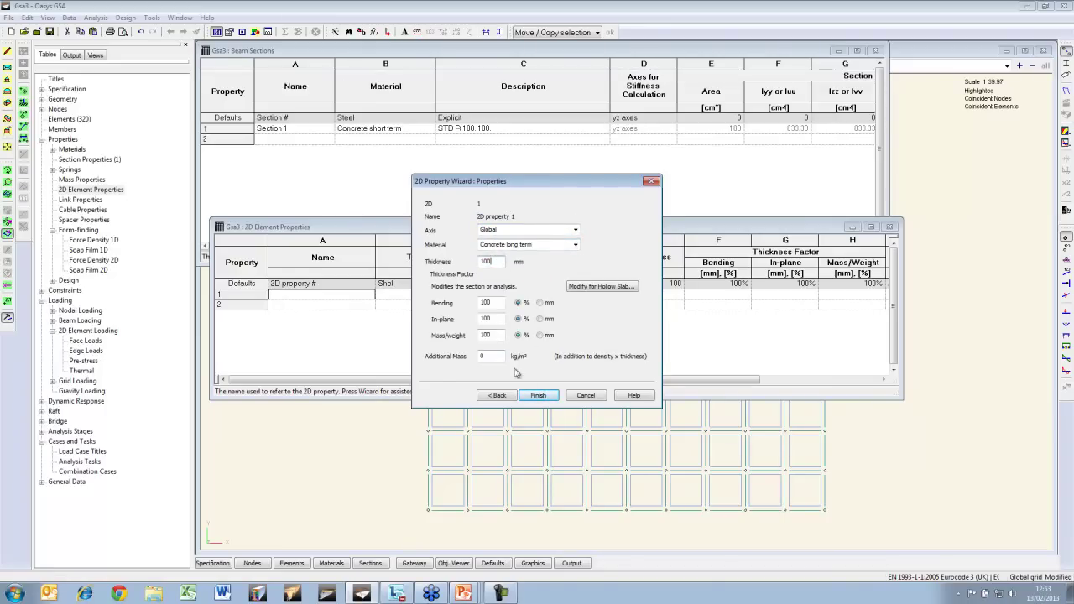
click(538, 395)
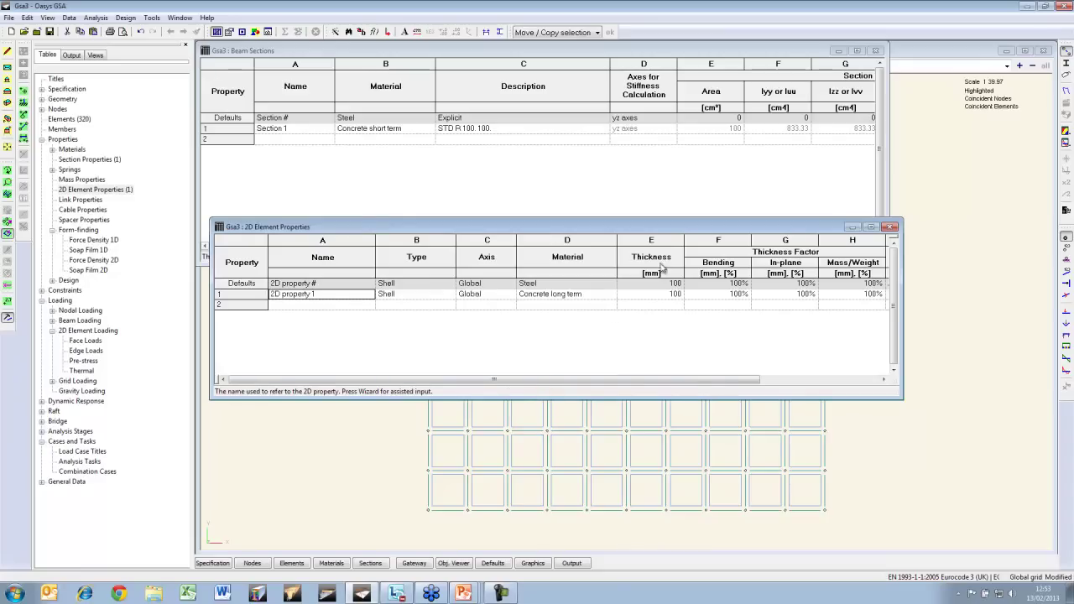
Define analysis stage 1 named "form find" with the element list PB1.
click(42, 432)
double_click(83, 442)
drag(350, 71, 368, 330)
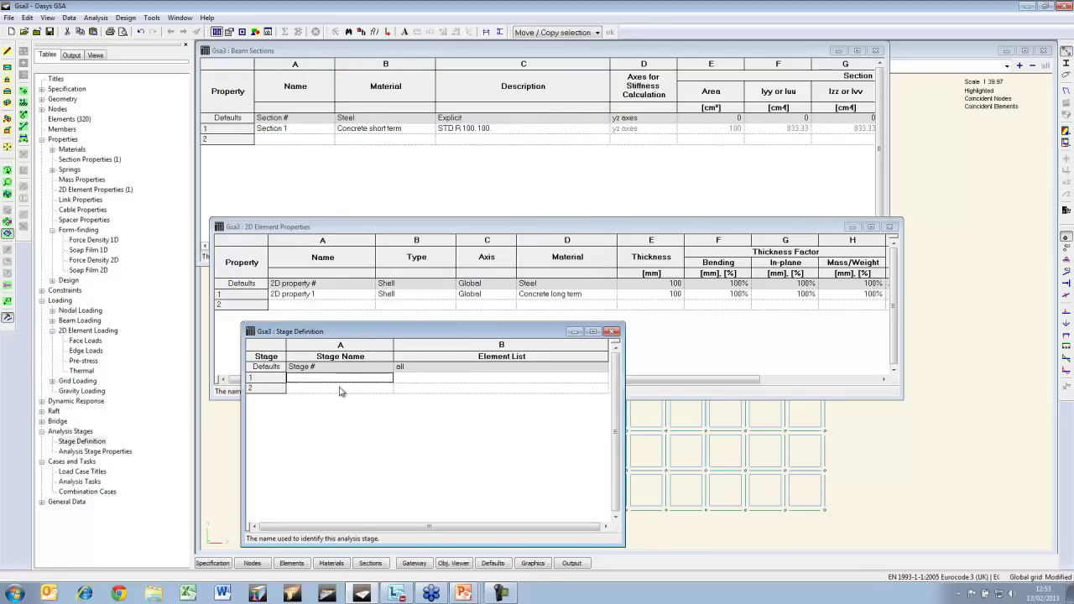
text(form find)
key(Tab)
text(pb)
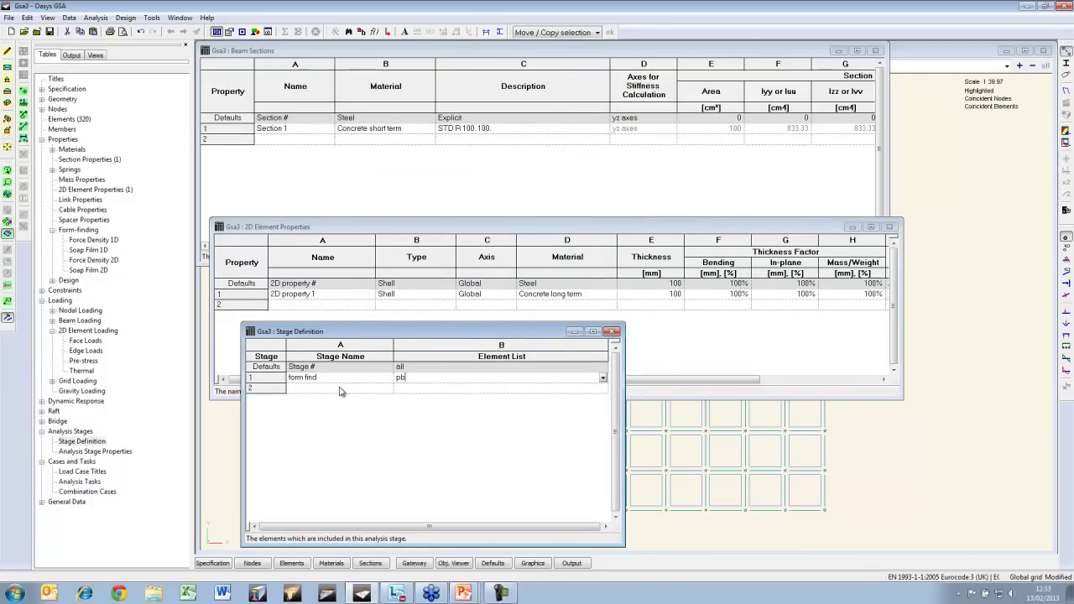
Define analysis stage 2 named "static" with the element list PA1 and close the open property and stage tables.
click(340, 388)
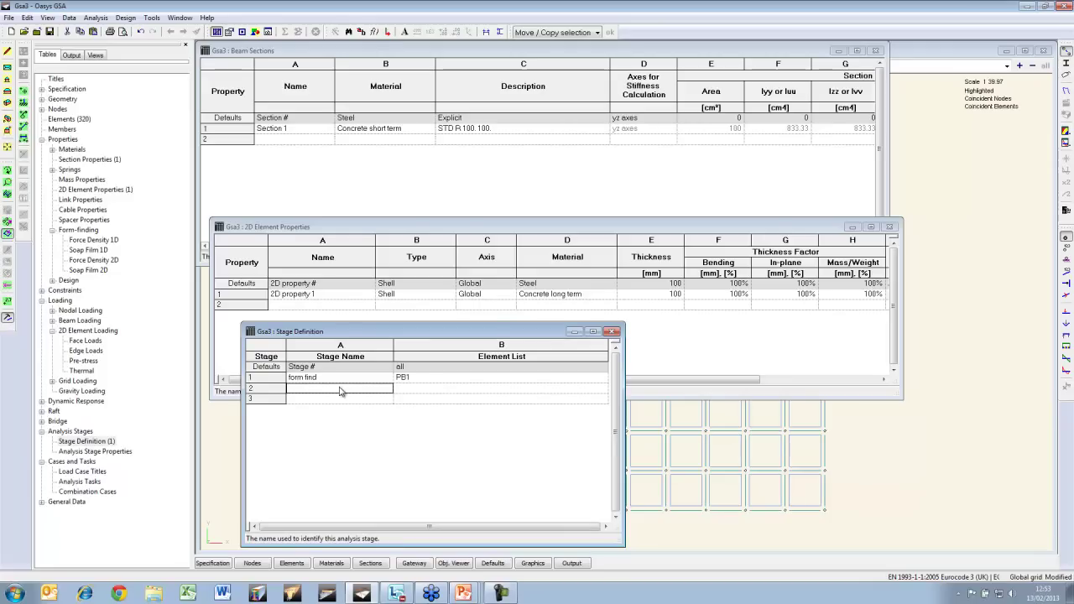
text(static)
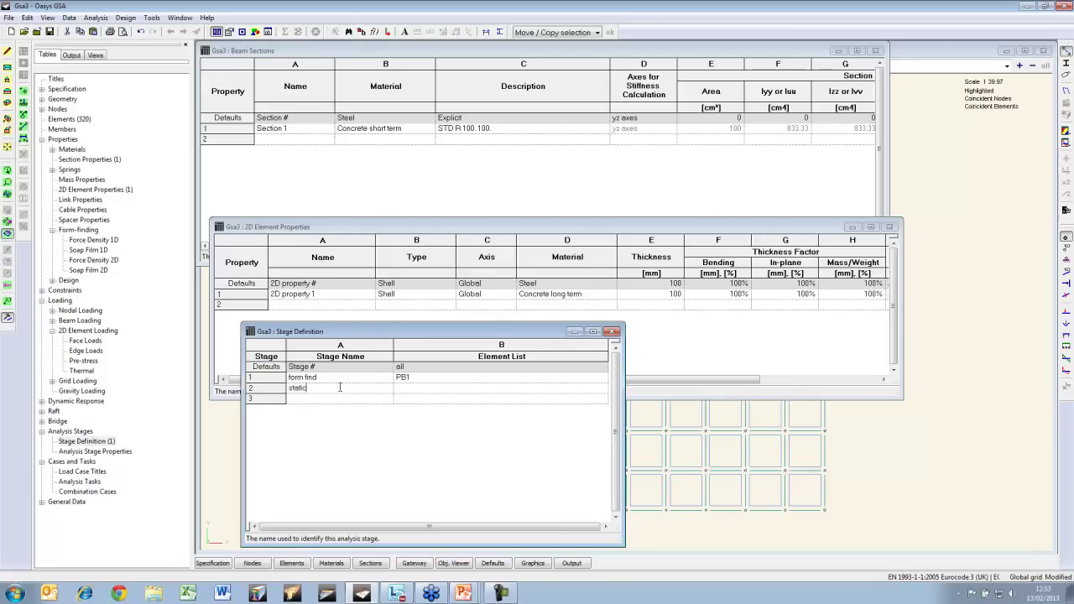
key(Tab)
text(pa)
key(Tab)
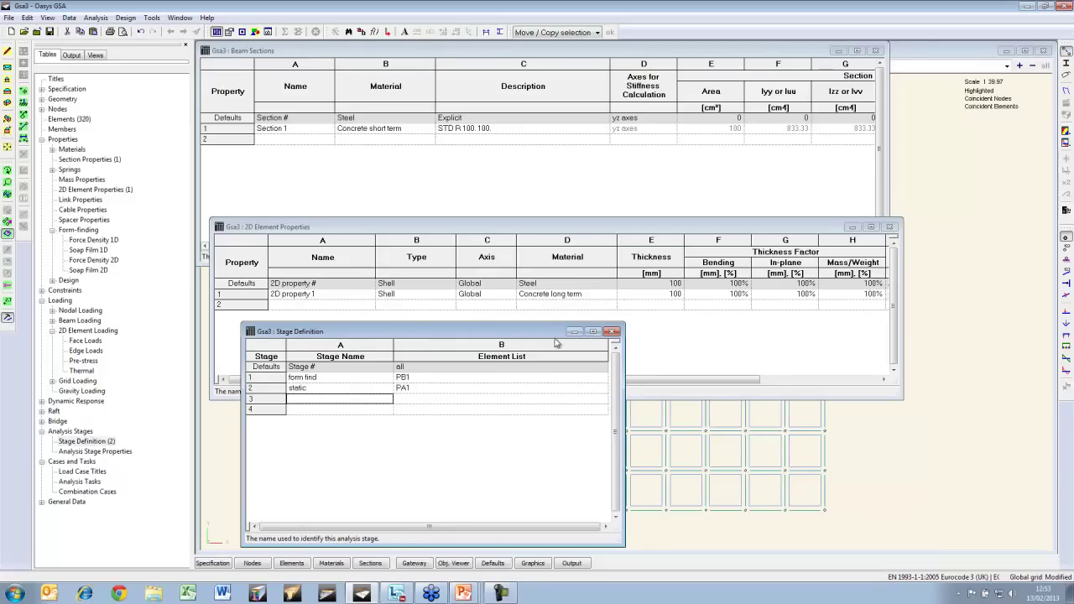
click(614, 332)
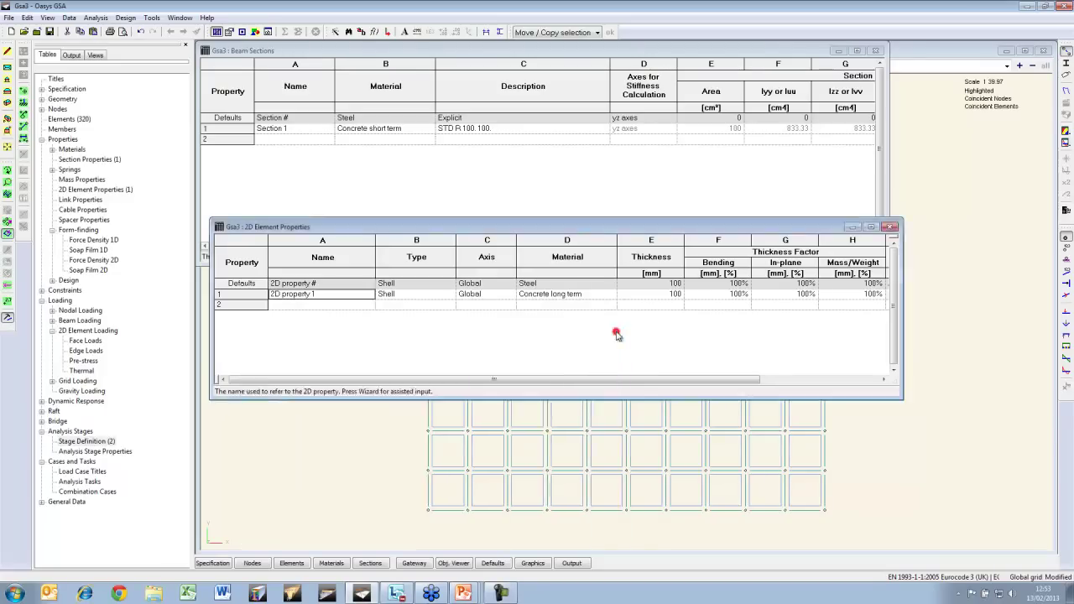
click(889, 227)
click(879, 51)
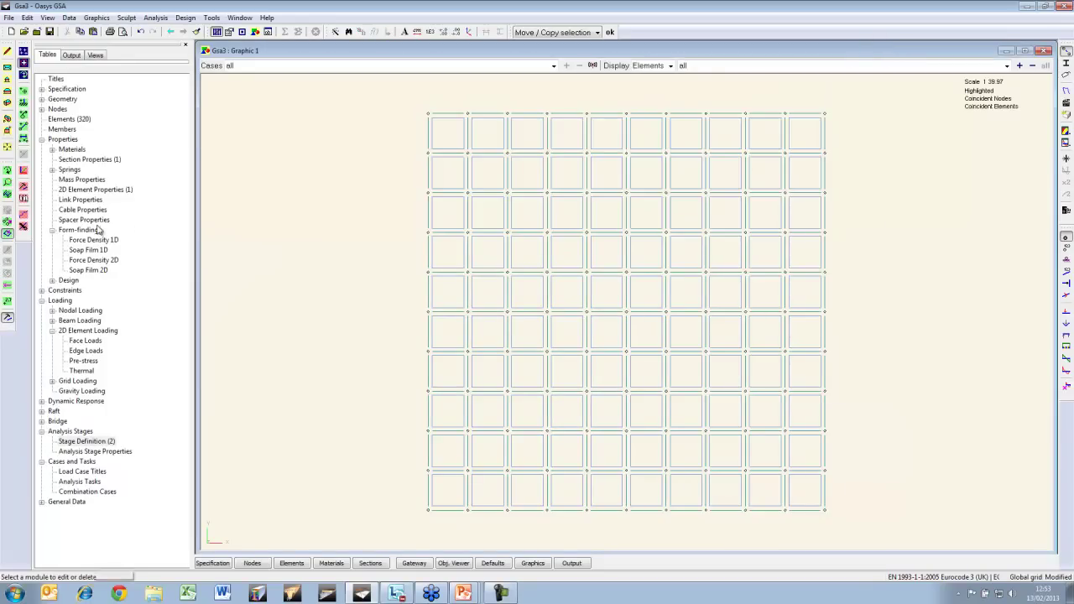
Add a gravity load on all elements in load case 1 with a z factor of -1 g.
click(41, 139)
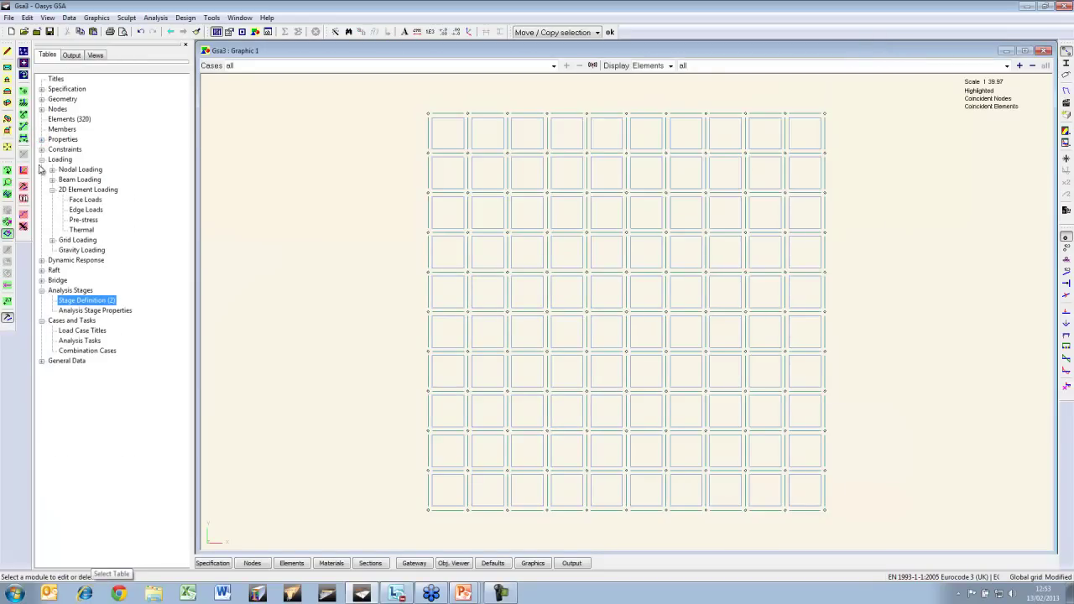
double_click(81, 250)
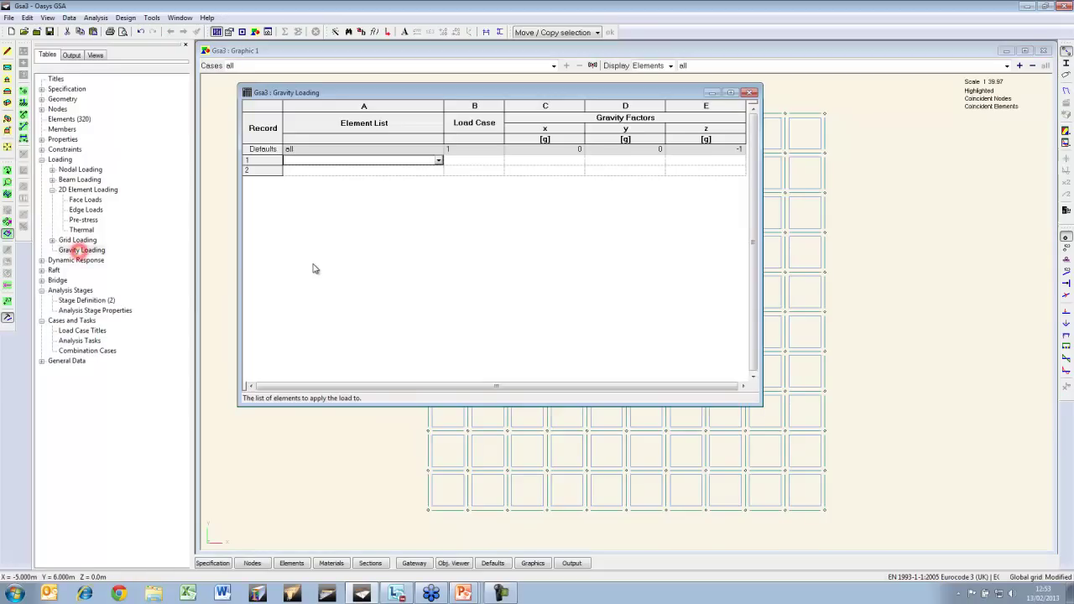
key(Tab)
key(Tab)
key(Tab)
key(Tab)
key(Tab)
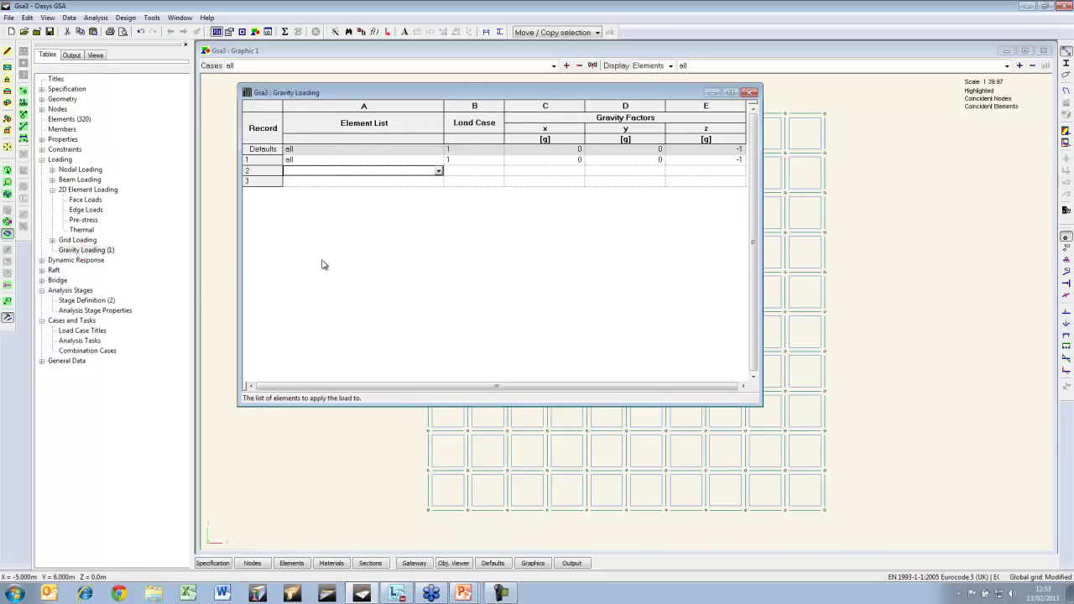
Name load case 1 "dead" and load case 2 "live", and close the load case titles table.
double_click(81, 330)
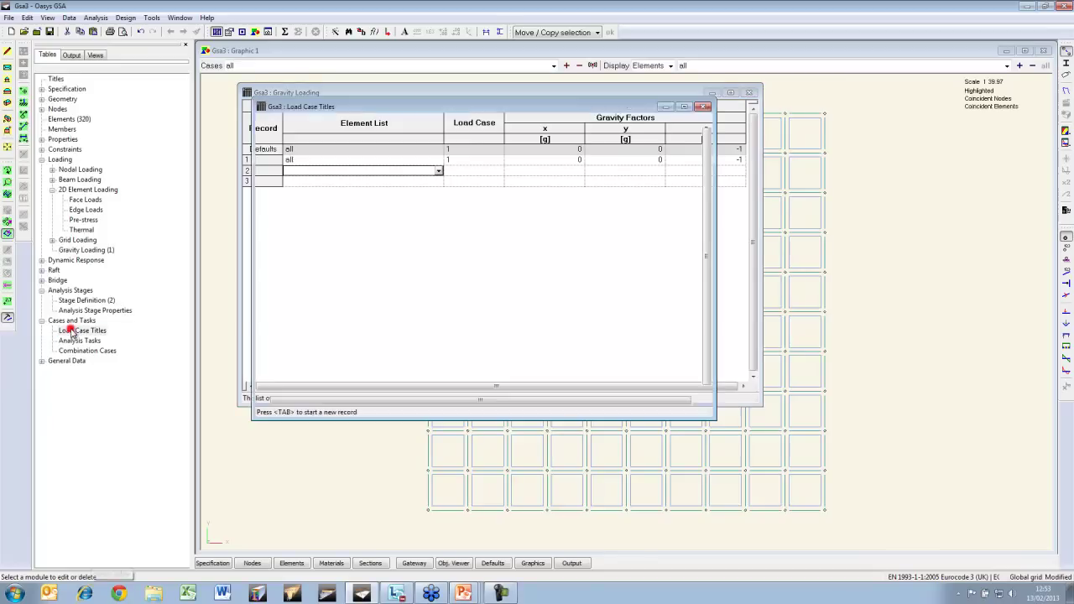
text(dead)
key(Return)
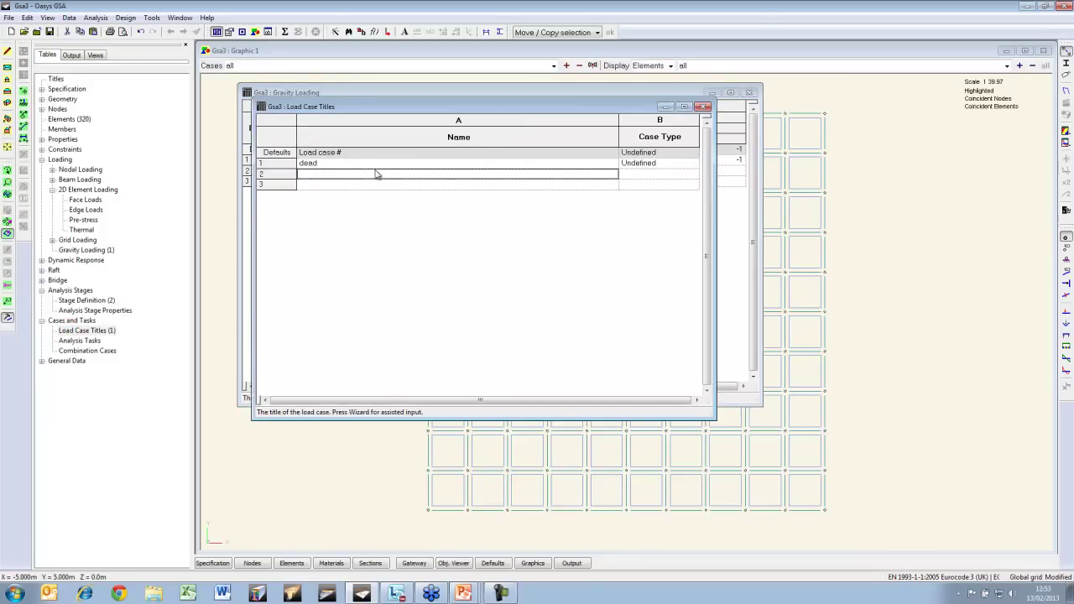
text(live)
key(Return)
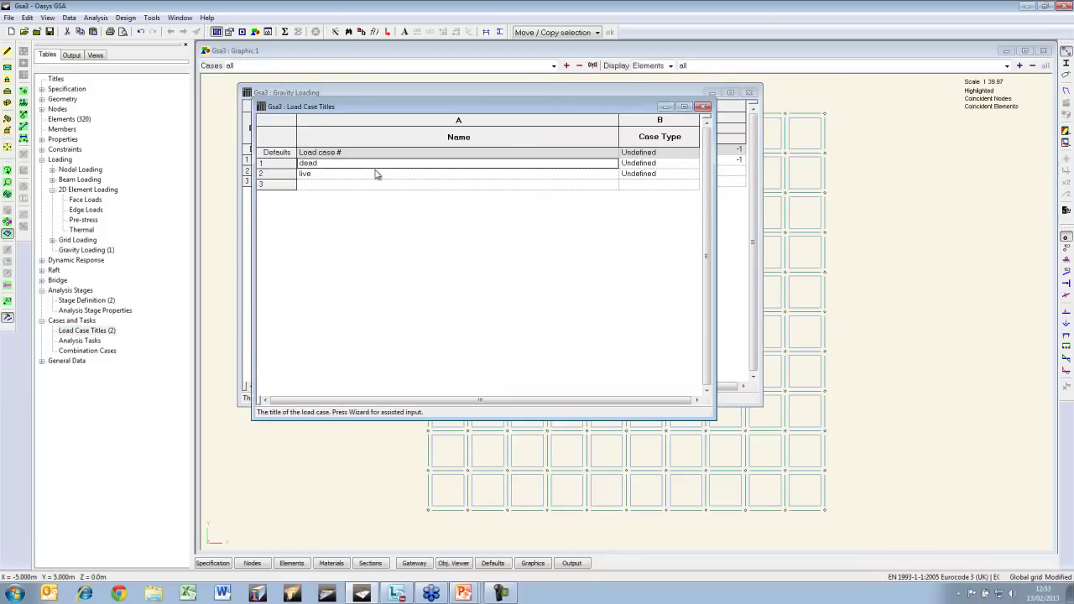
click(703, 107)
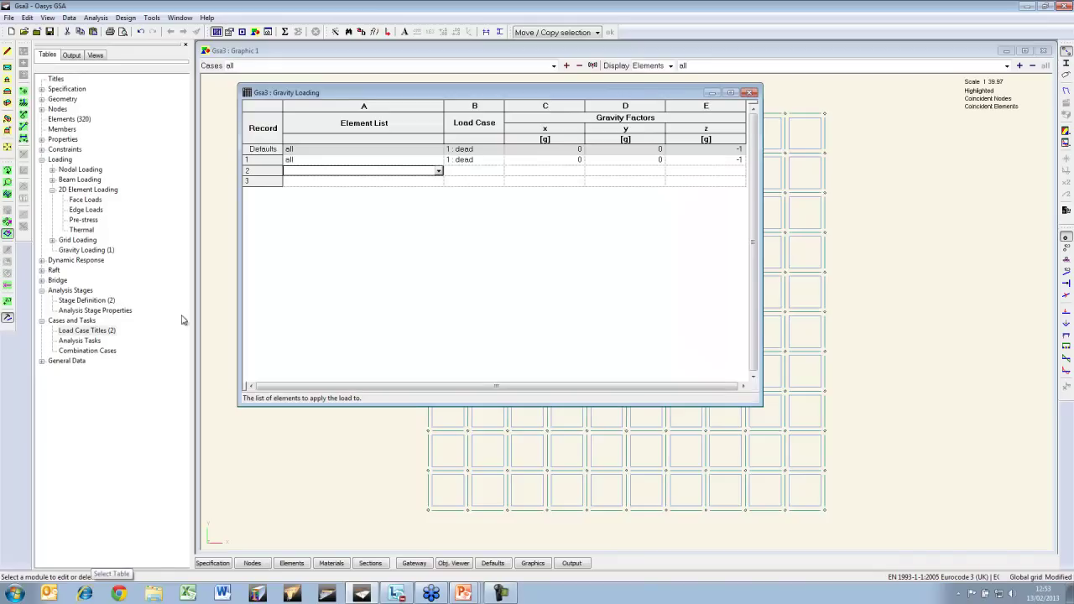
Add a uniform projected face load of -0.6 kN/m² in global z on the PA1 elements in the live load case.
double_click(82, 200)
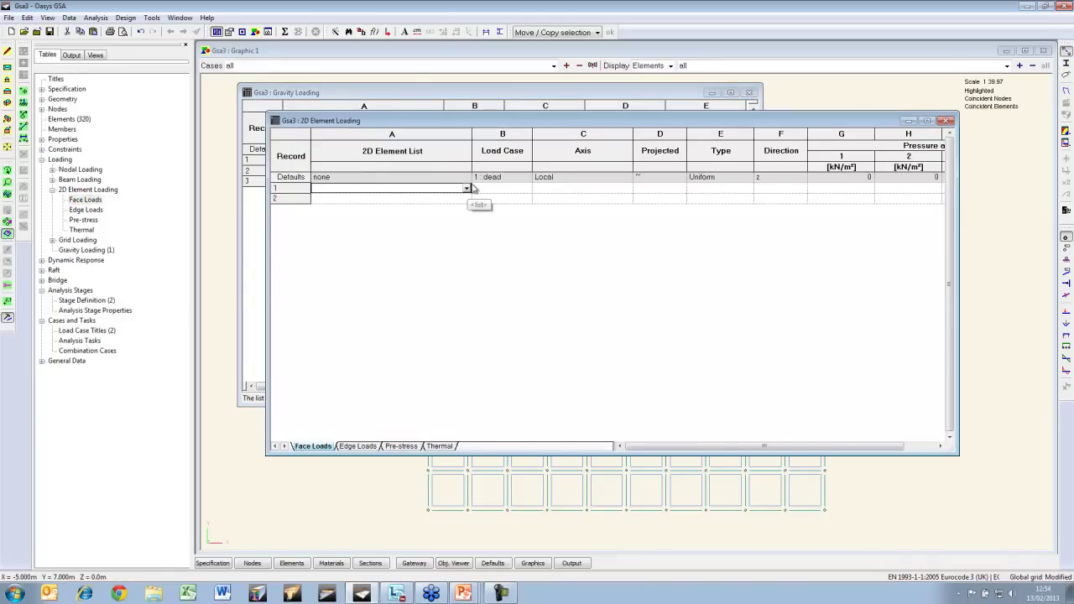
double_click(312, 190)
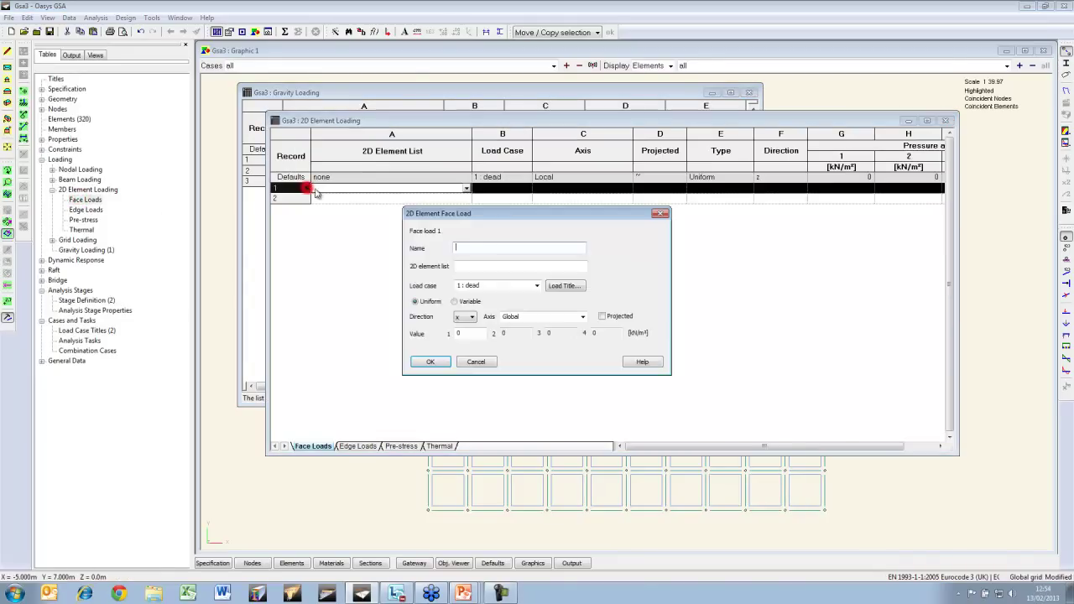
click(491, 266)
text(pa1)
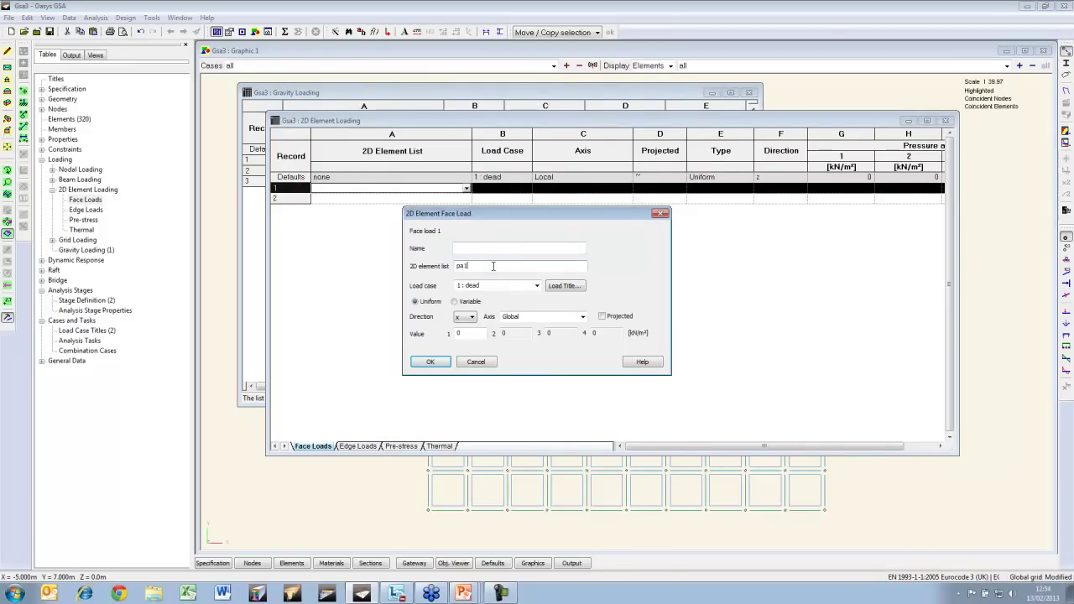
click(537, 285)
click(494, 293)
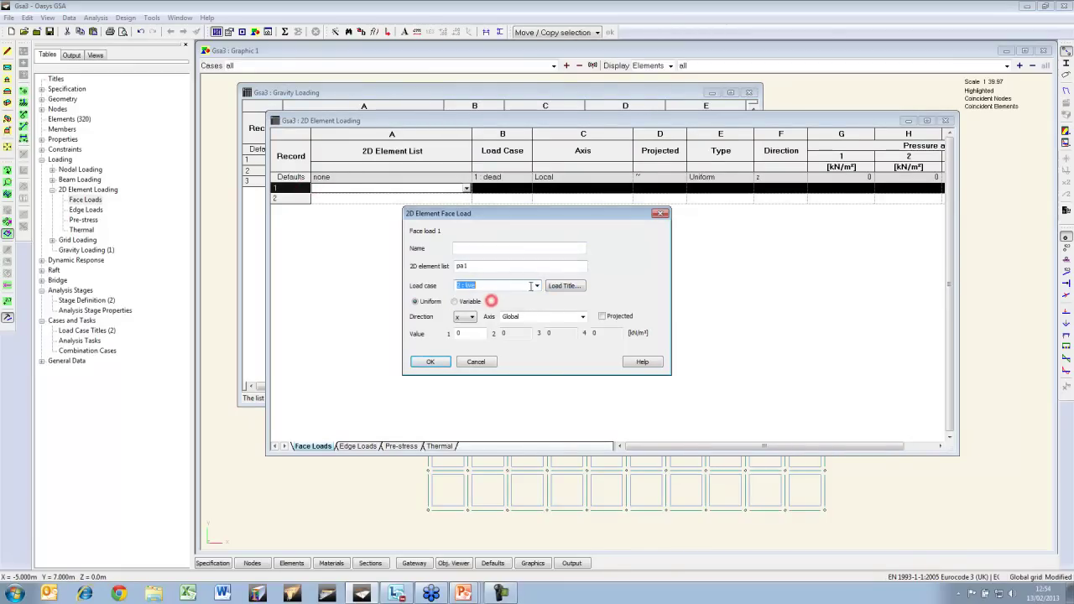
click(472, 316)
click(463, 341)
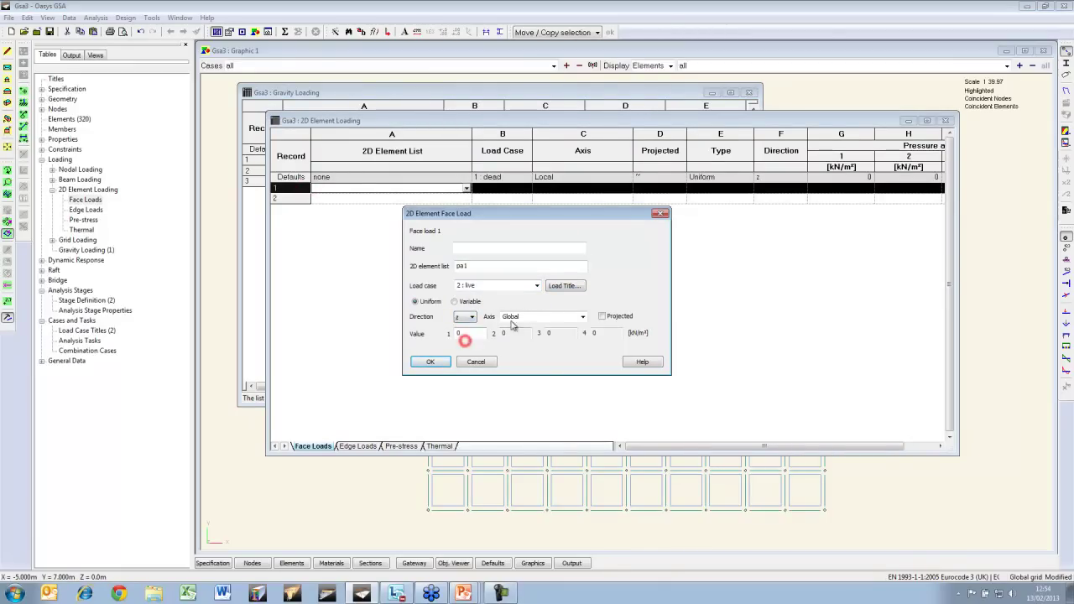
click(475, 333)
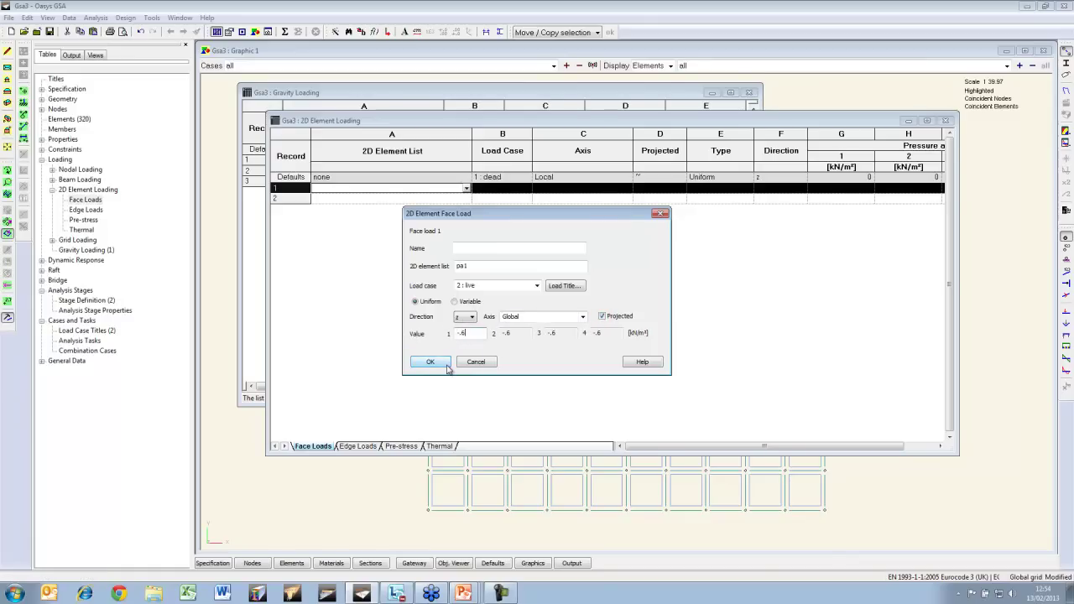
click(437, 362)
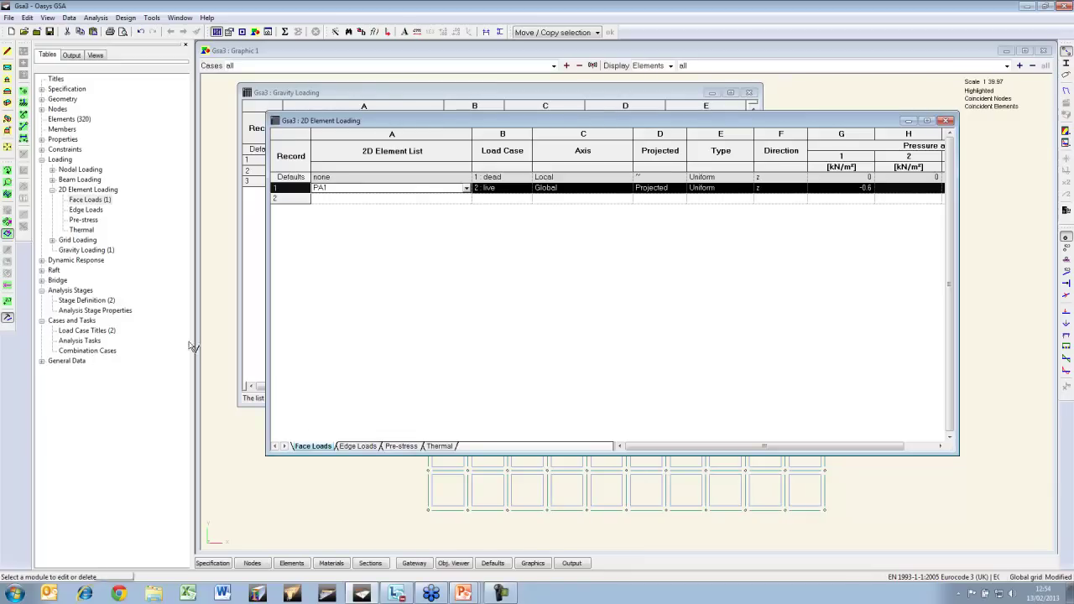
click(354, 484)
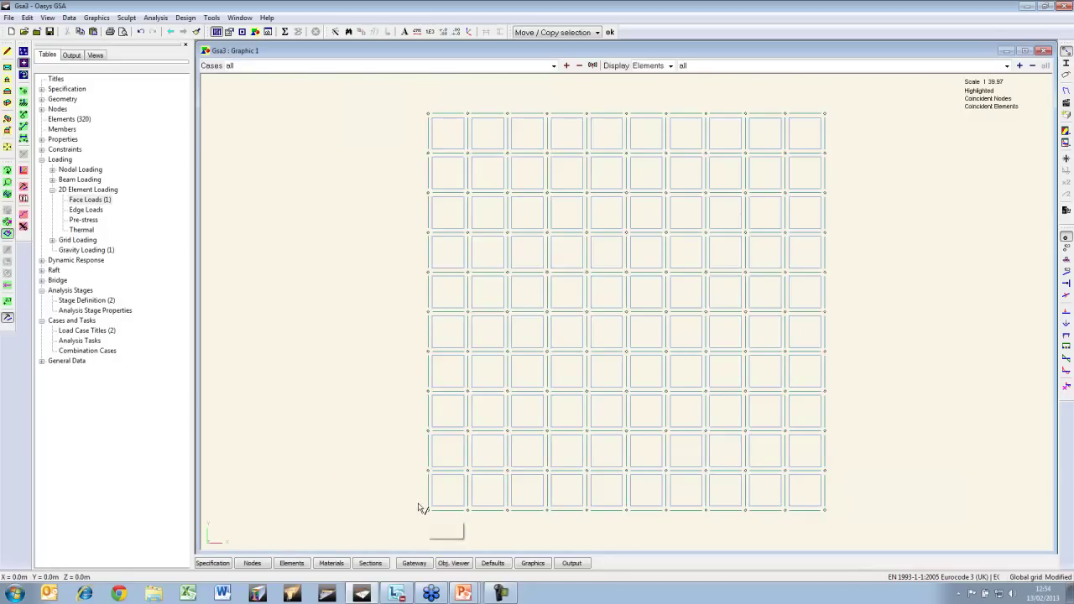
Create a grid plane through the grid's lower-left corner node, parallel to the current grid, and open the grid plane definitions.
right_click(429, 506)
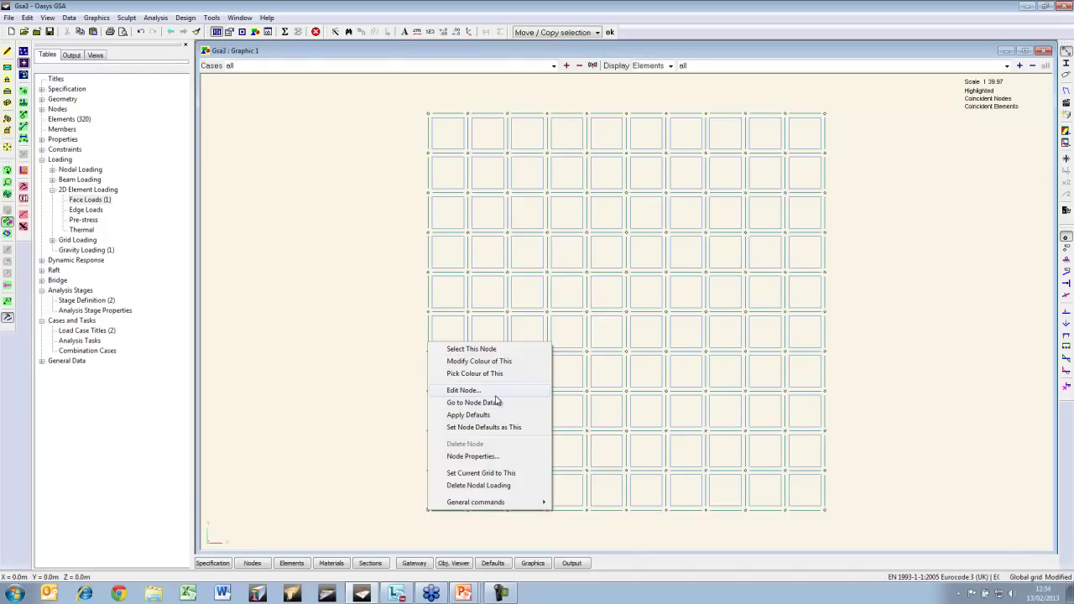
click(509, 475)
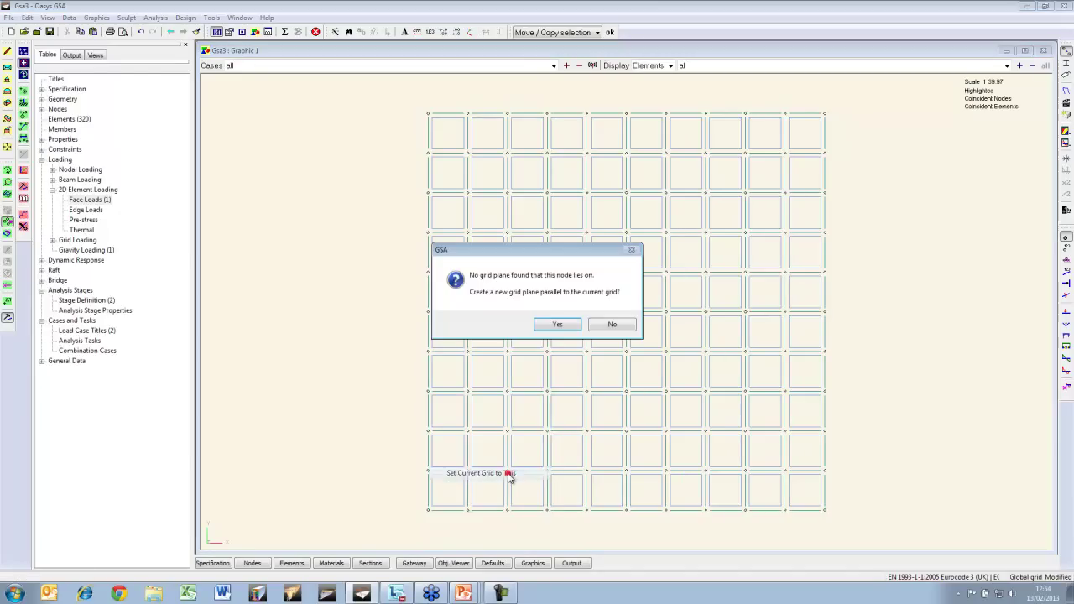
click(562, 330)
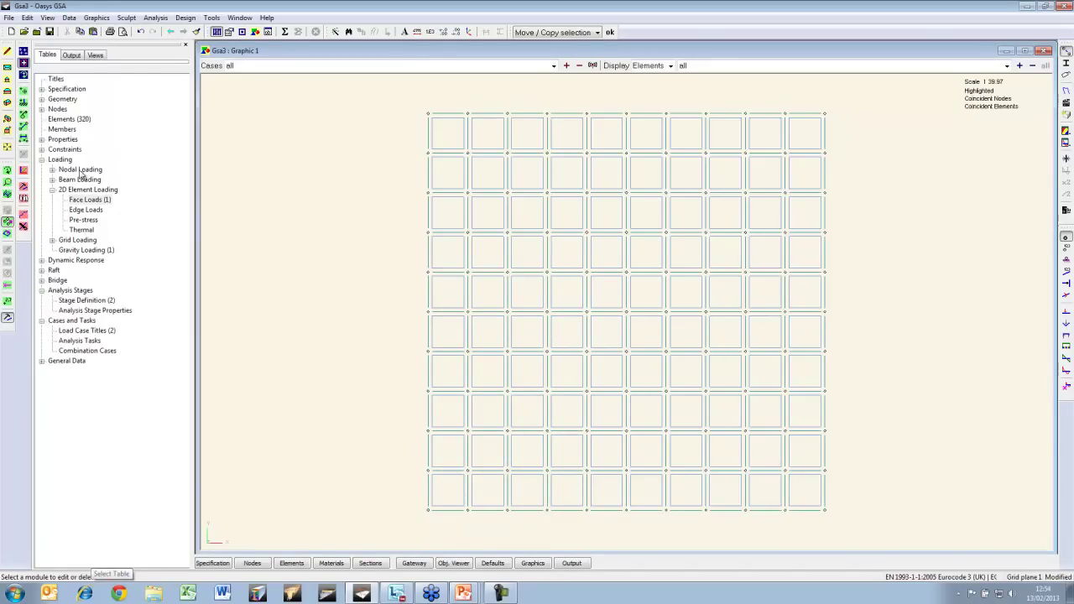
click(41, 99)
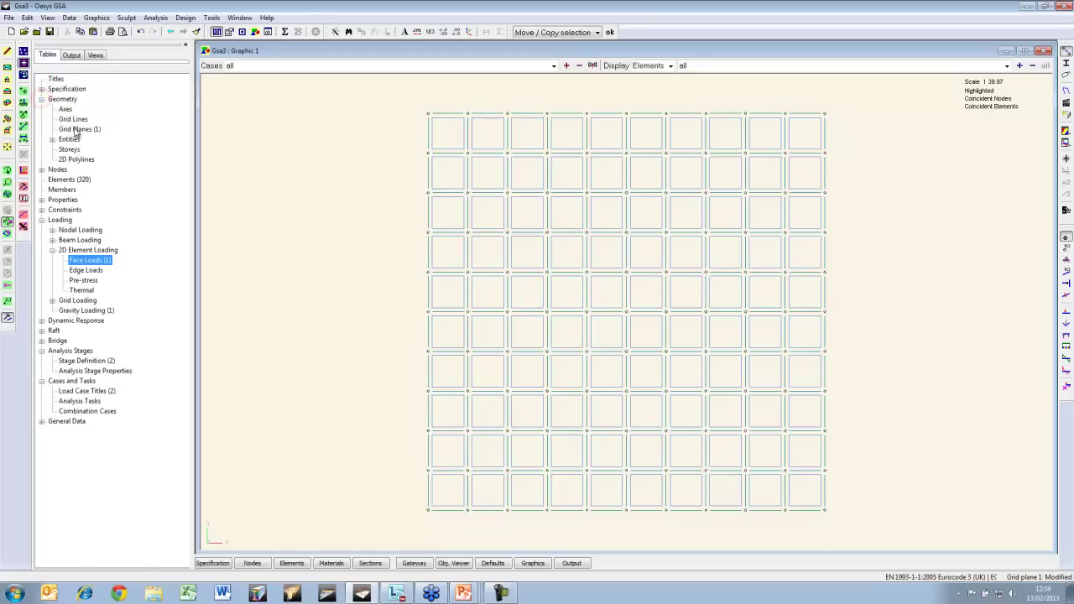
double_click(77, 129)
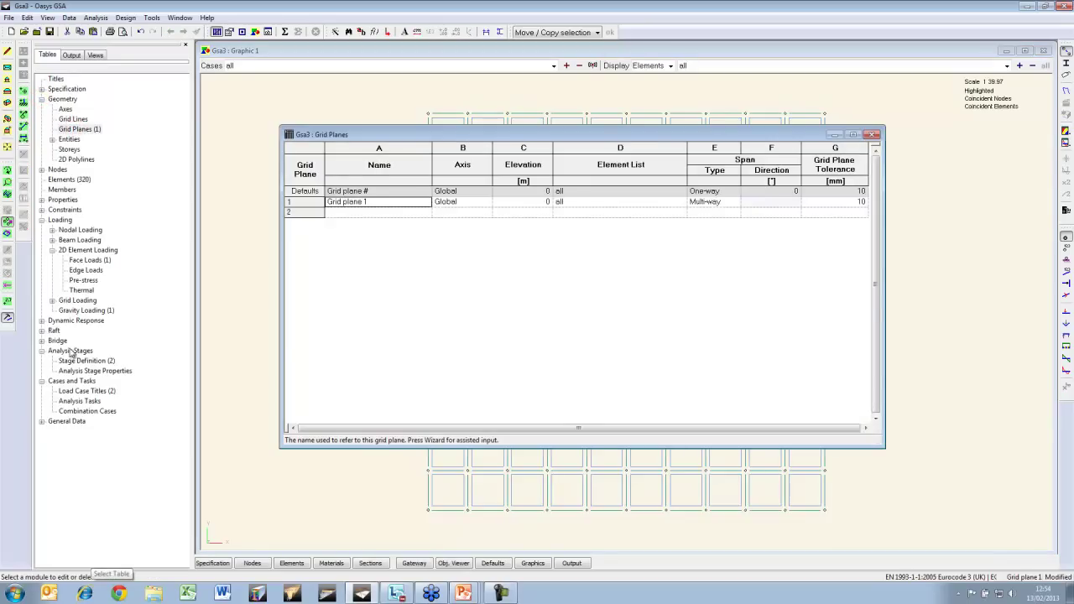
Start a grid area load over the whole of Grid plane 1, in the global axis, and assign it to the live load case.
click(52, 301)
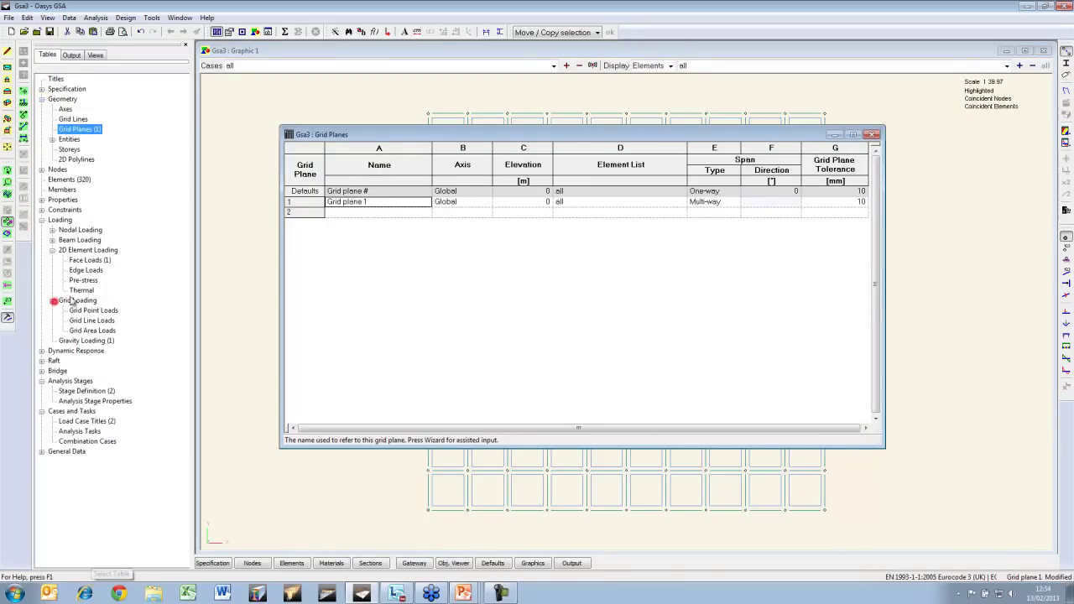
double_click(93, 330)
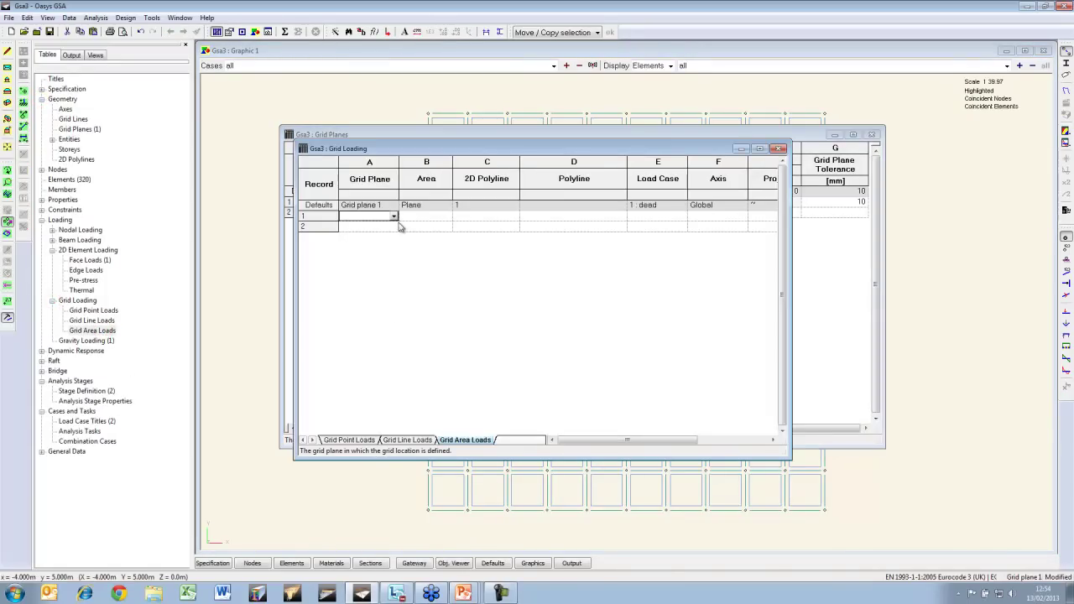
key(Return)
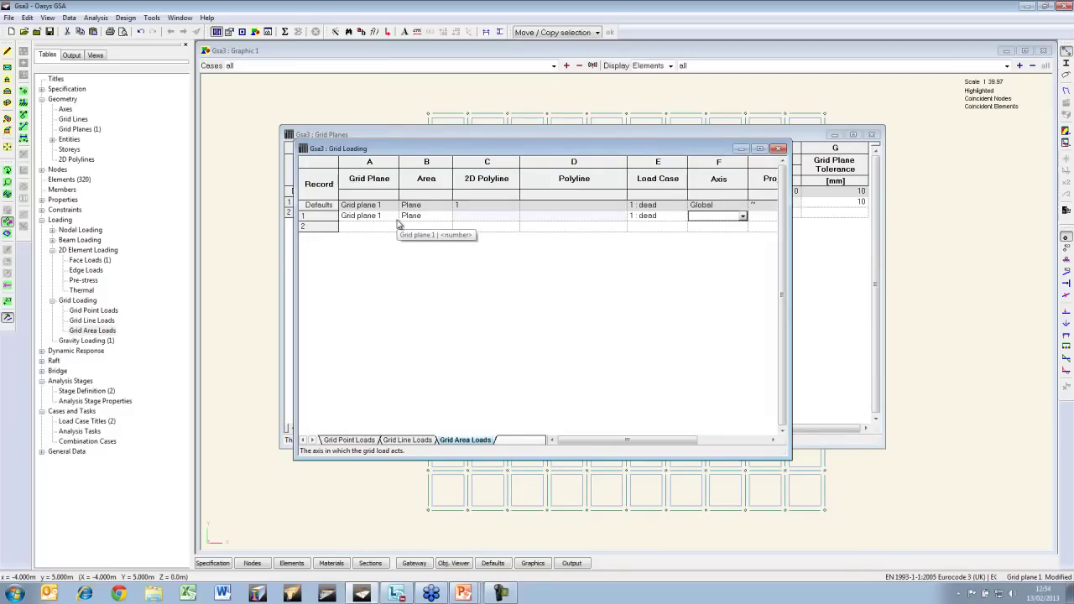
click(682, 216)
click(660, 235)
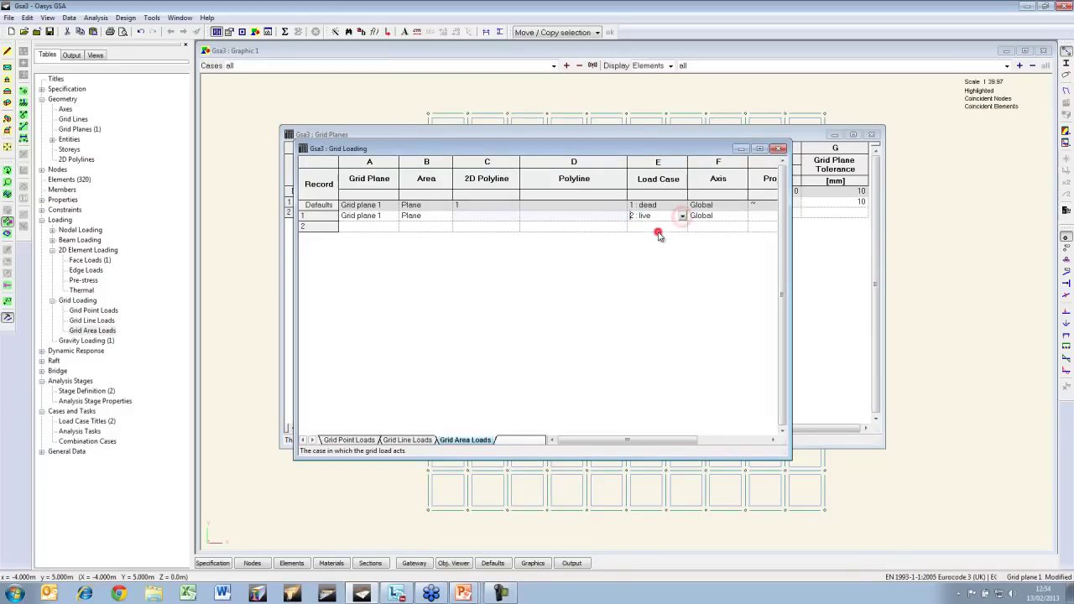
Make the grid area load projected in the z direction with a value of -0.6 kN/m².
drag(789, 273, 932, 270)
click(738, 216)
click(808, 217)
click(808, 216)
click(766, 235)
click(837, 216)
key(Tab)
text(-)
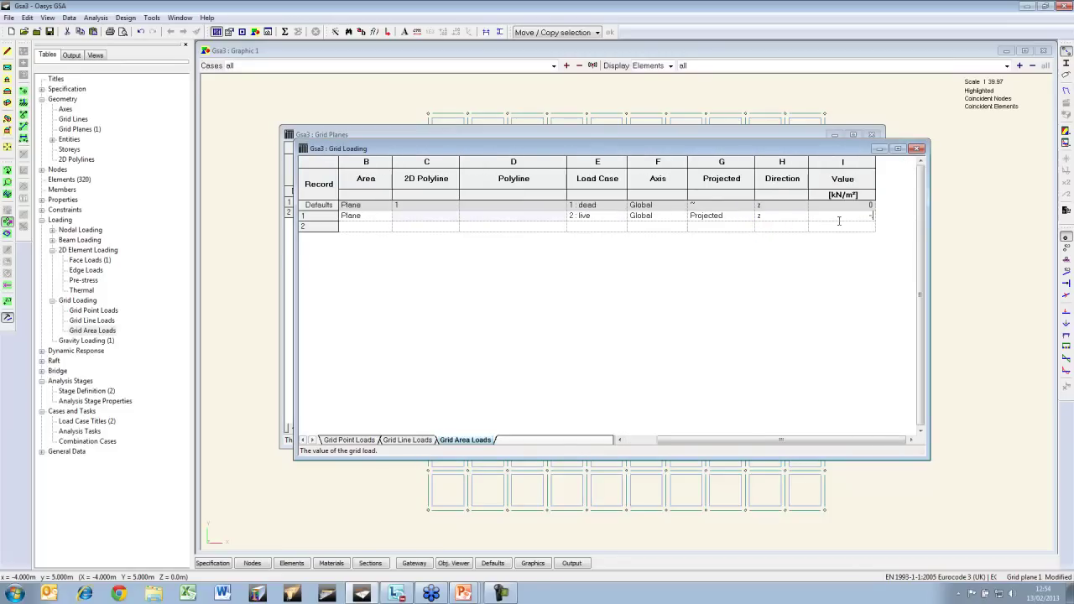
text(0.6)
key(Return)
Change the span type of Grid plane 1 to Two-way and close the grid plane and grid loading tables.
drag(928, 458, 1007, 374)
click(808, 442)
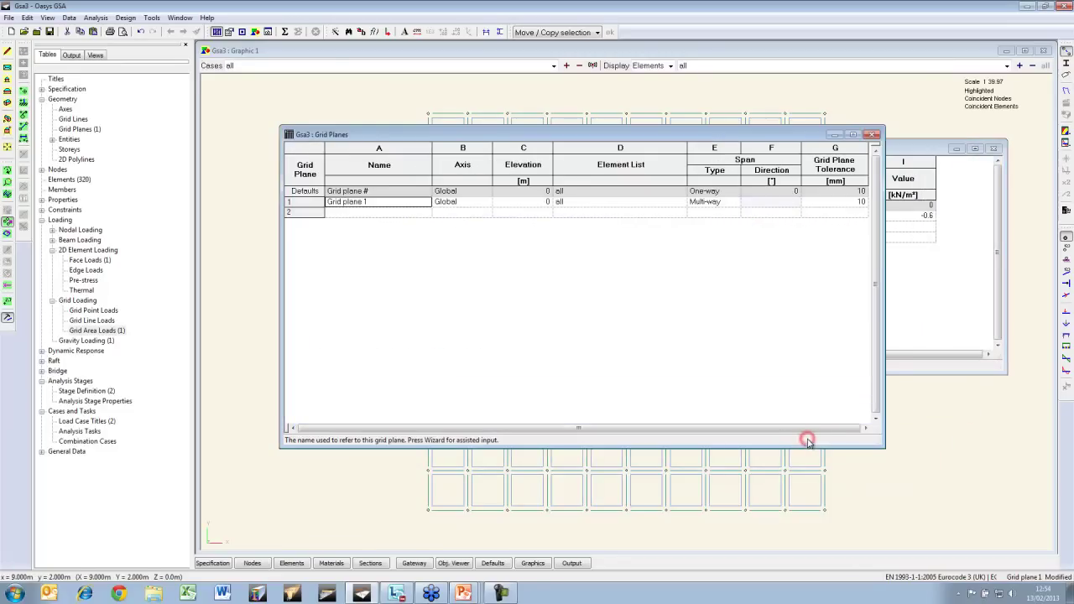
click(739, 199)
click(730, 216)
key(Tab)
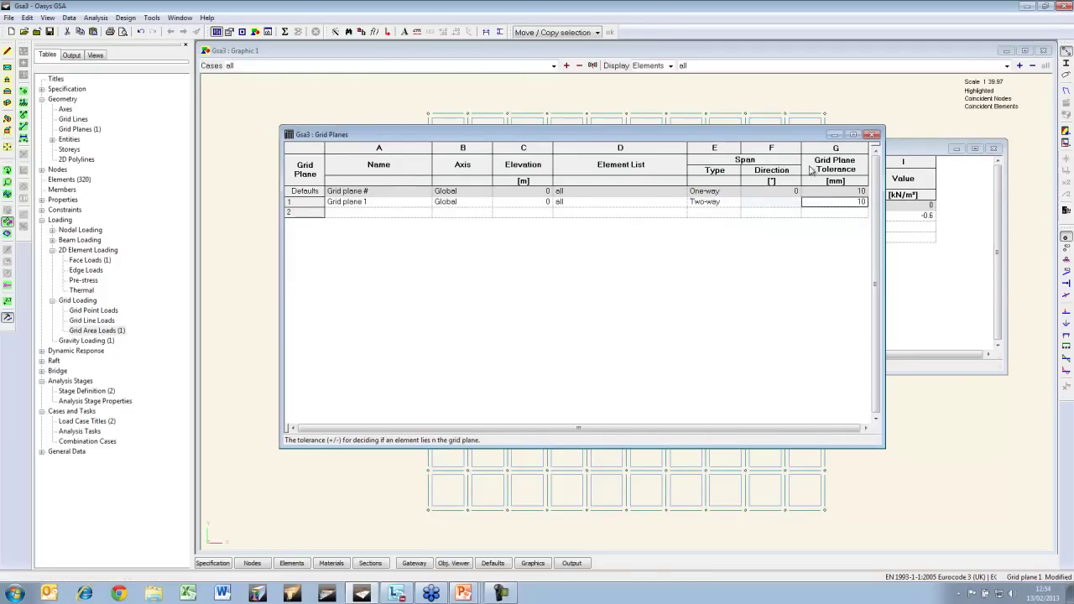
click(871, 135)
click(995, 148)
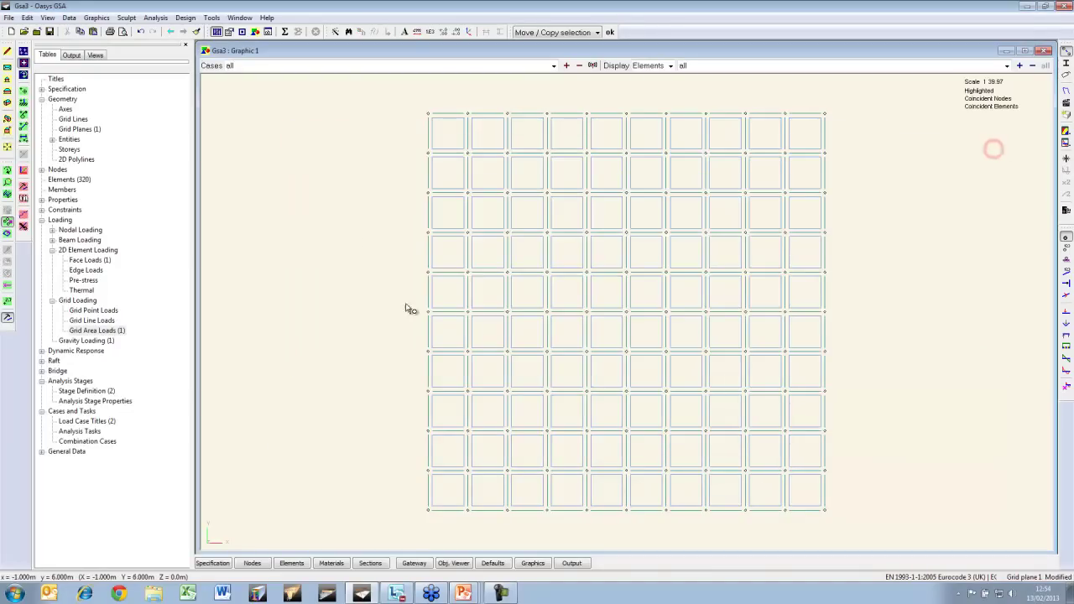
Display the support symbols and pin the middle node on each of the grid's four edges.
click(1066, 259)
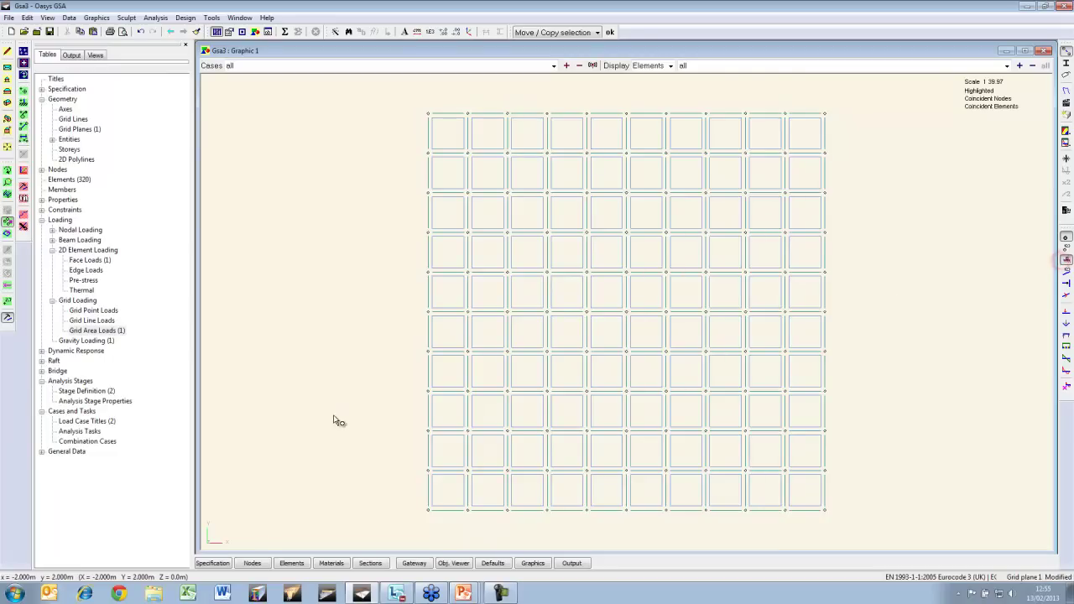
click(636, 113)
click(432, 308)
click(638, 501)
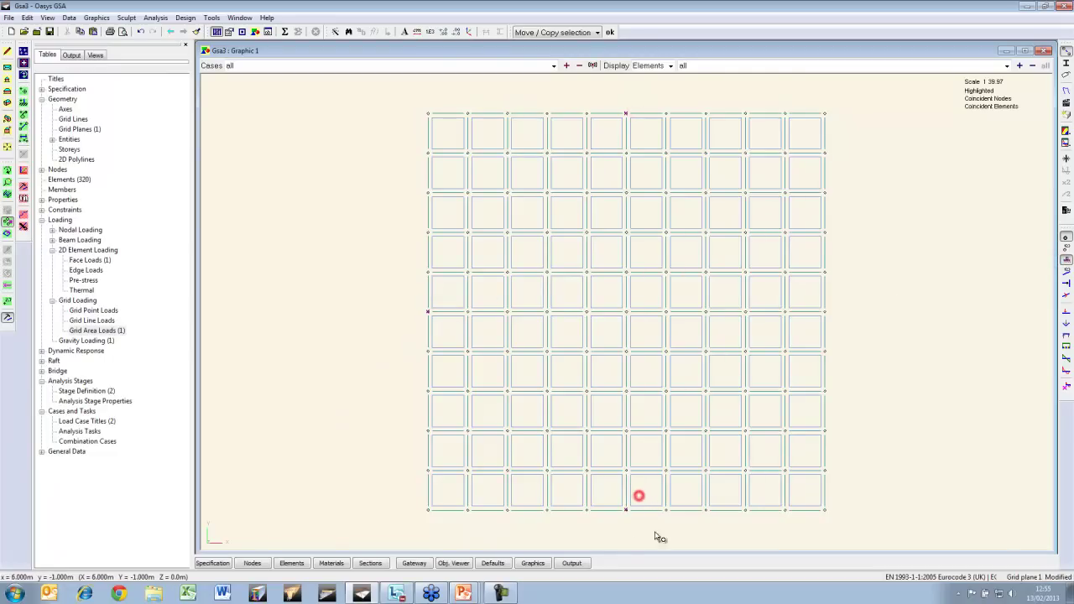
click(833, 306)
right_click(365, 172)
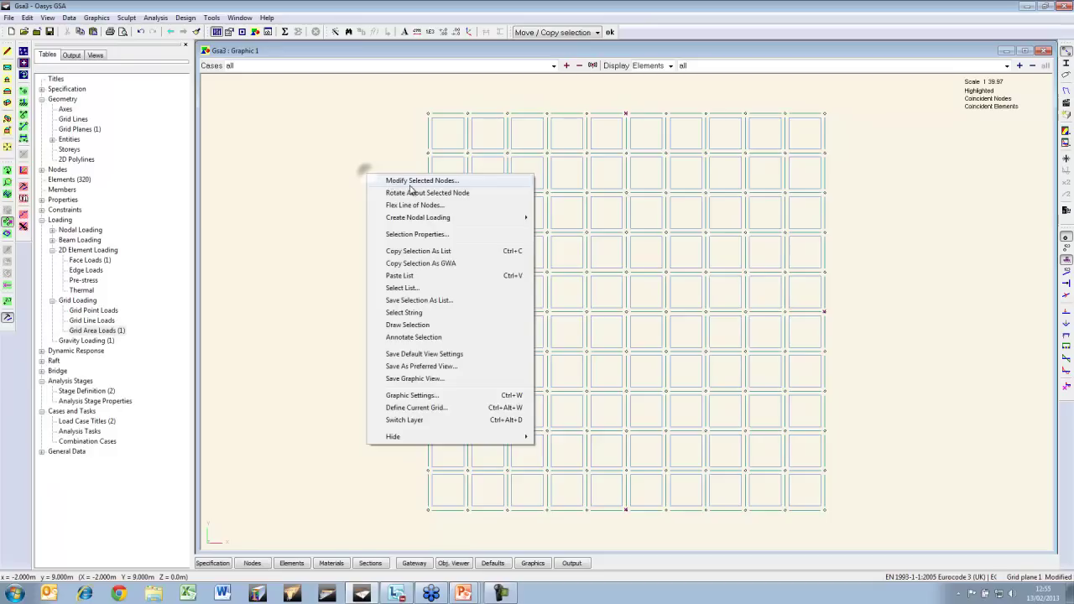
click(419, 181)
click(110, 193)
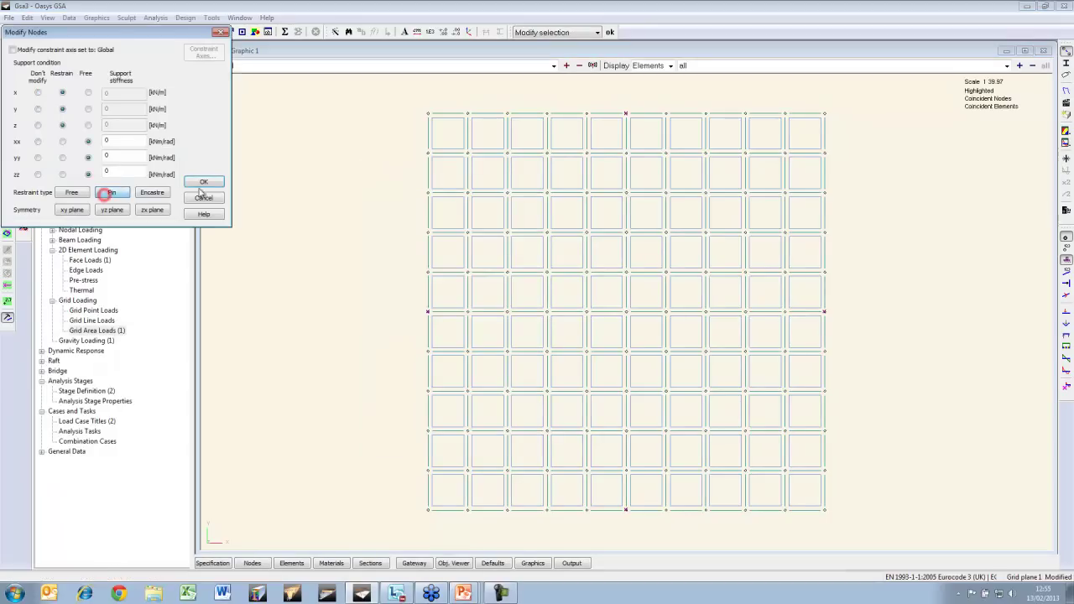
click(203, 182)
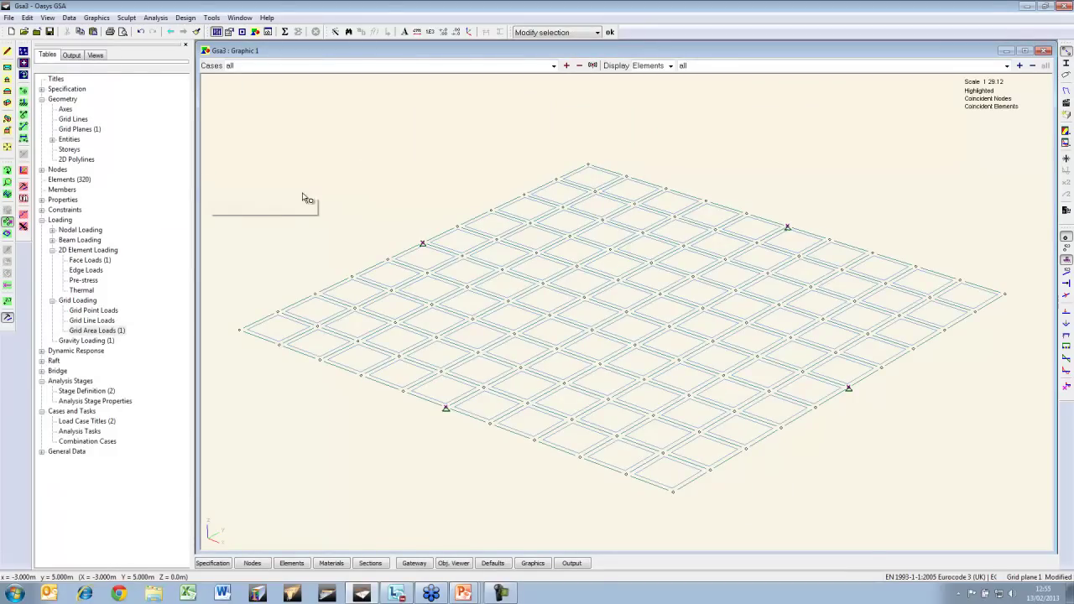
Start a form-finding analysis task for stage 1: form find, ignoring the form-finding properties.
click(156, 18)
click(176, 30)
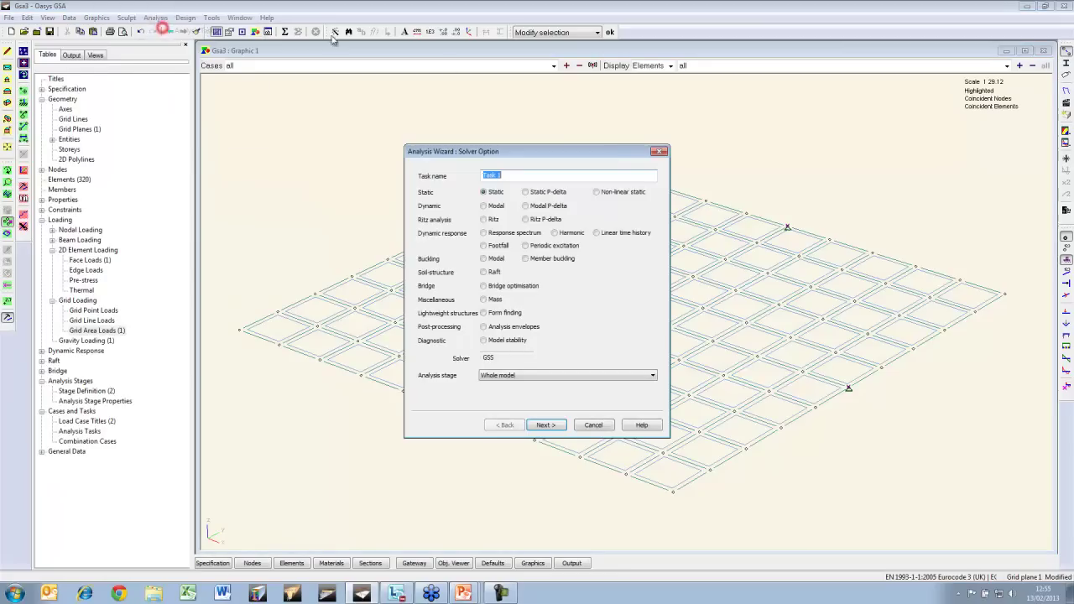
click(483, 312)
click(534, 375)
click(516, 392)
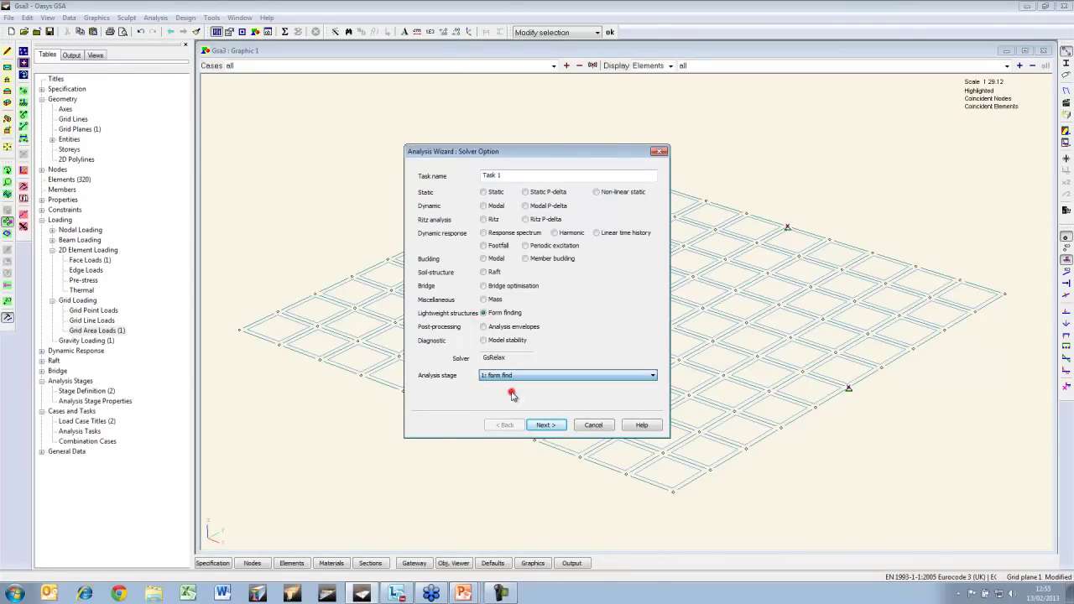
click(545, 425)
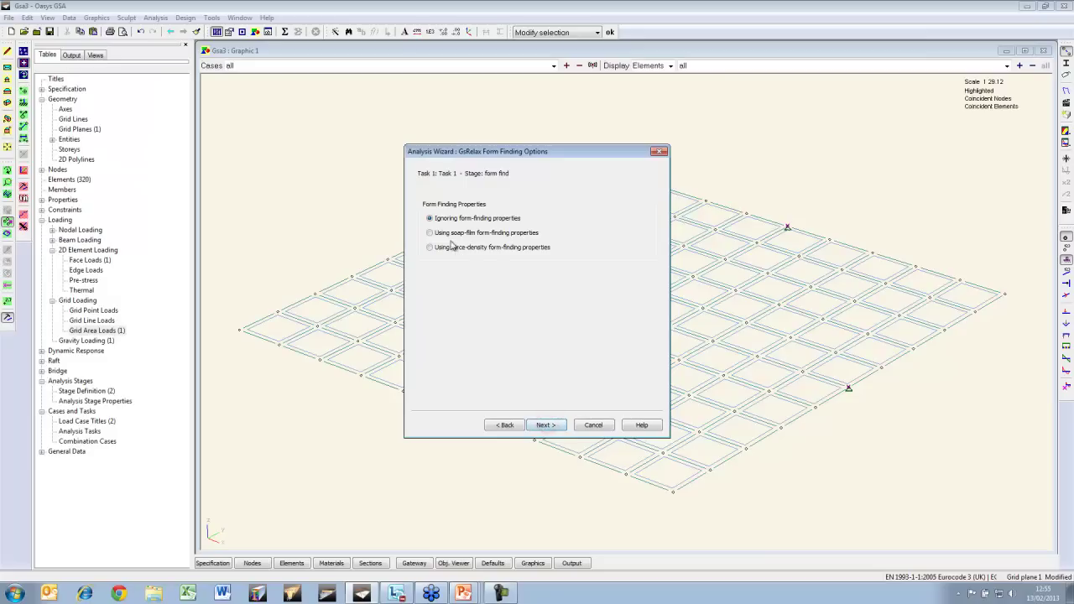
click(542, 425)
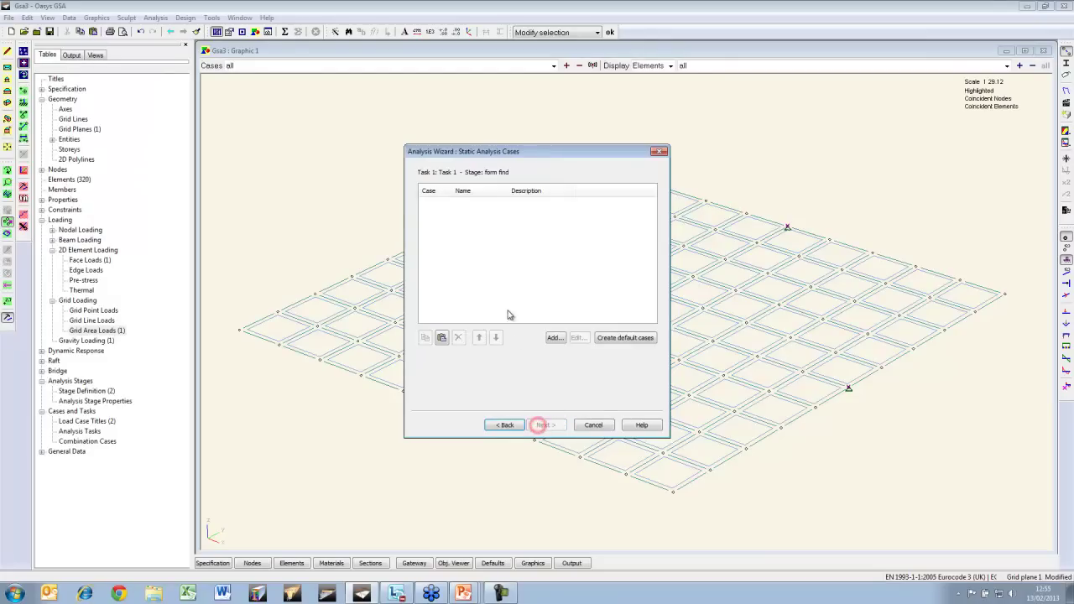
Add an analysis case to the form-finding task with the description -1000(1.35L1 + 1.5L2).
click(553, 338)
double_click(466, 272)
double_click(467, 279)
click(448, 258)
text(1.35L1 + 1.5L2)
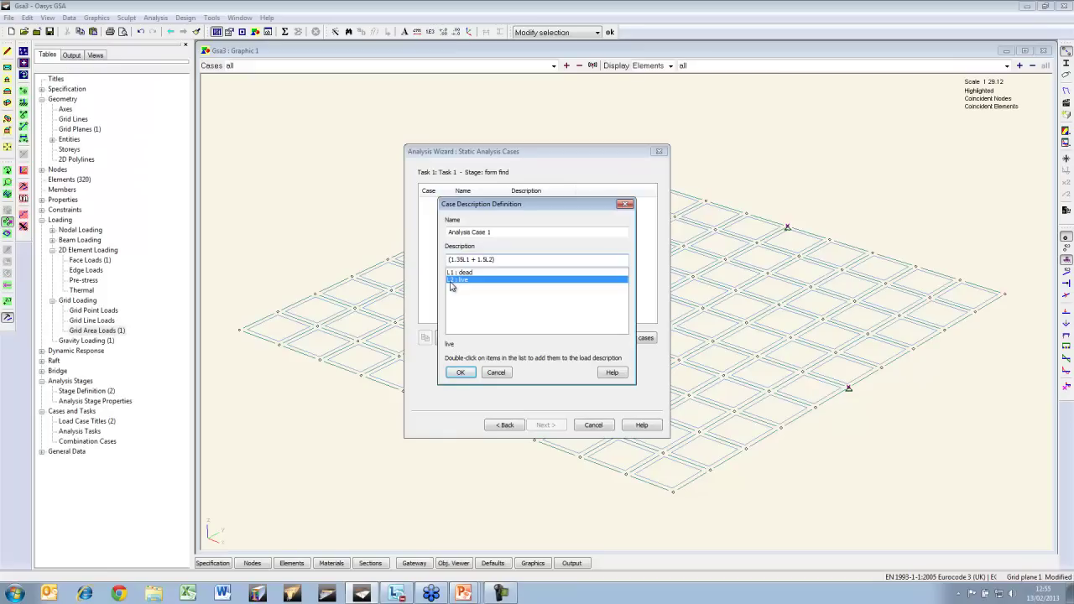
text(1000)
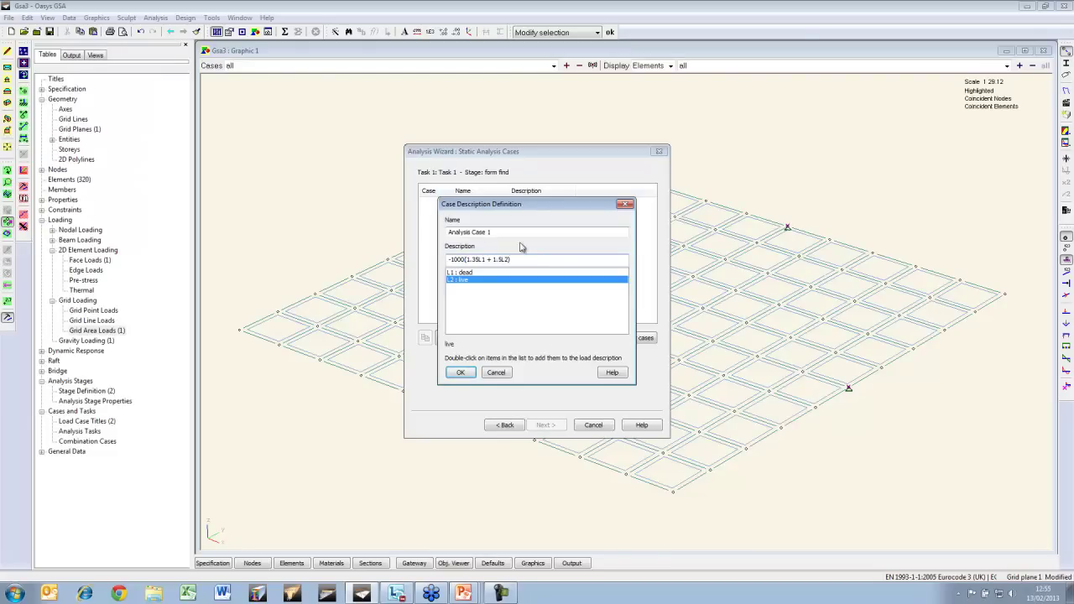
click(461, 373)
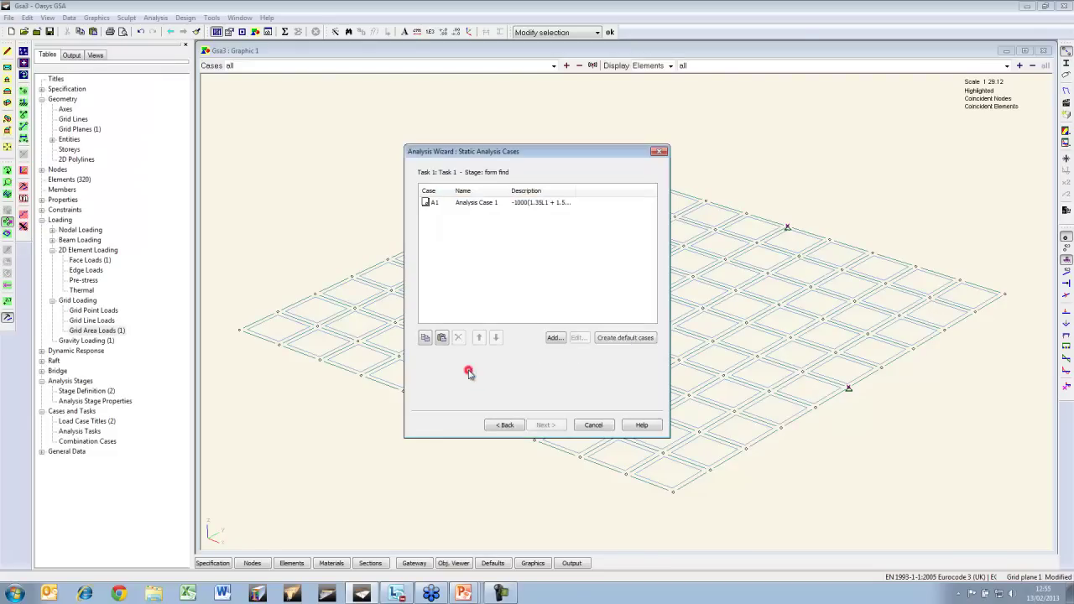
Set the progress view's deformation magnification to 1 and run the form-finding analysis.
click(551, 425)
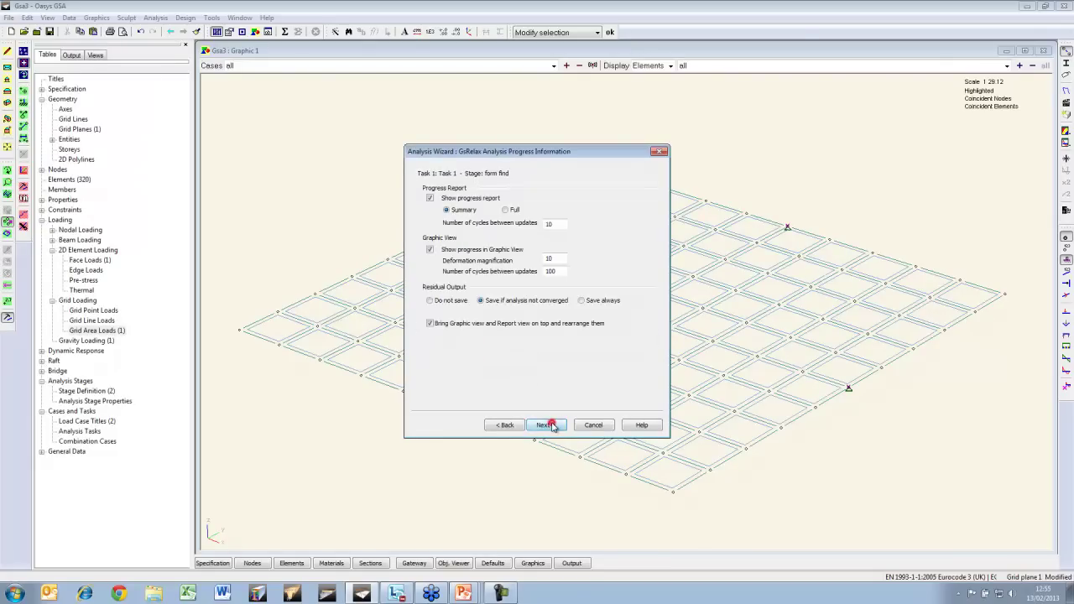
key(BackSpace)
click(544, 425)
click(548, 423)
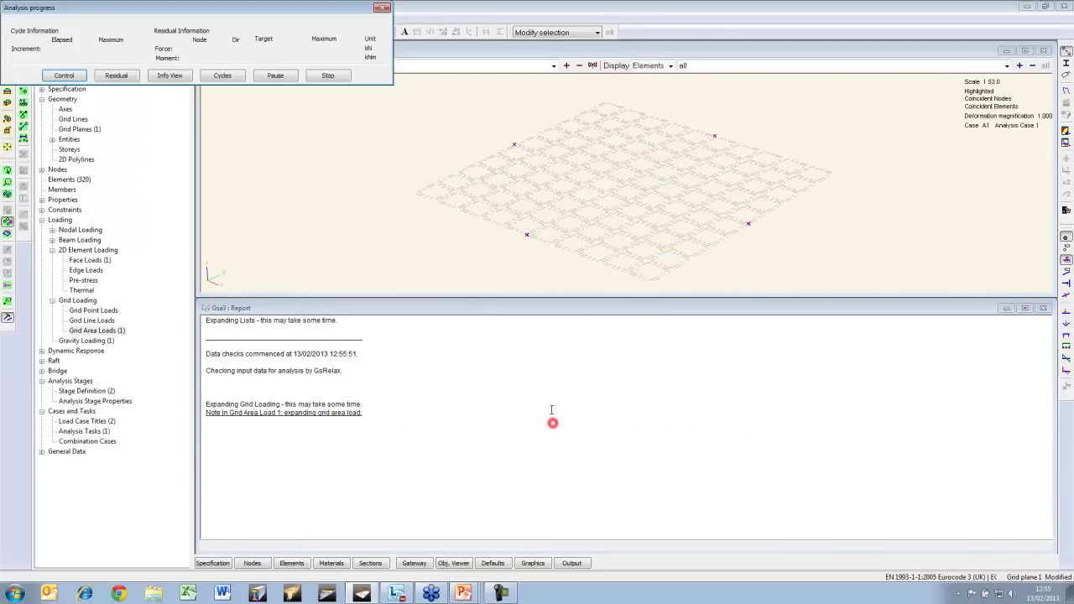
Keep the form-found shape by modifying the node coordinates, without saving the element axial forces as prestress loads.
click(579, 344)
click(583, 342)
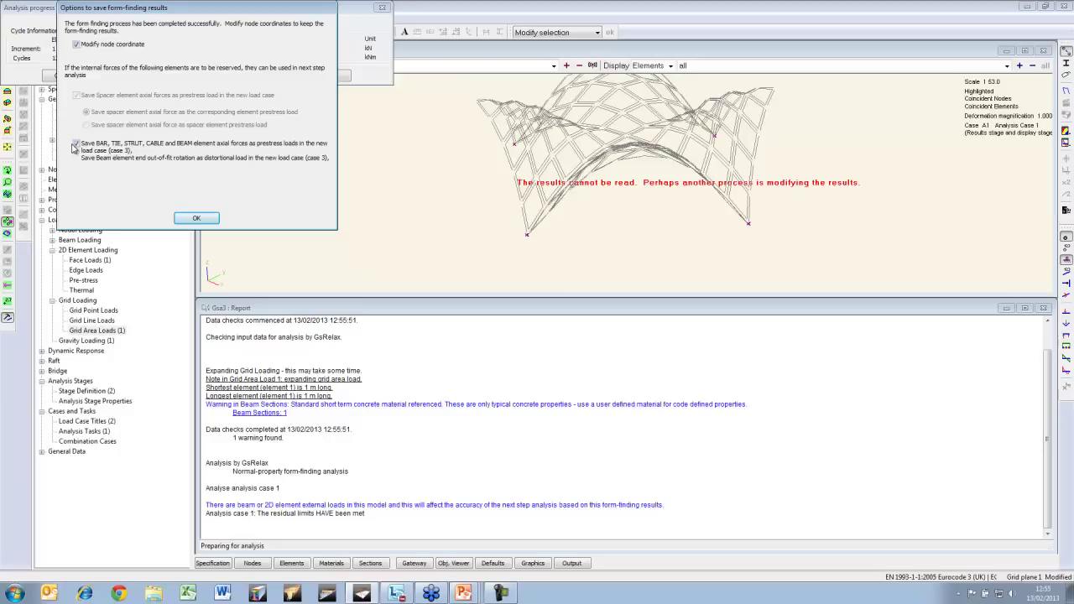
click(78, 147)
click(197, 218)
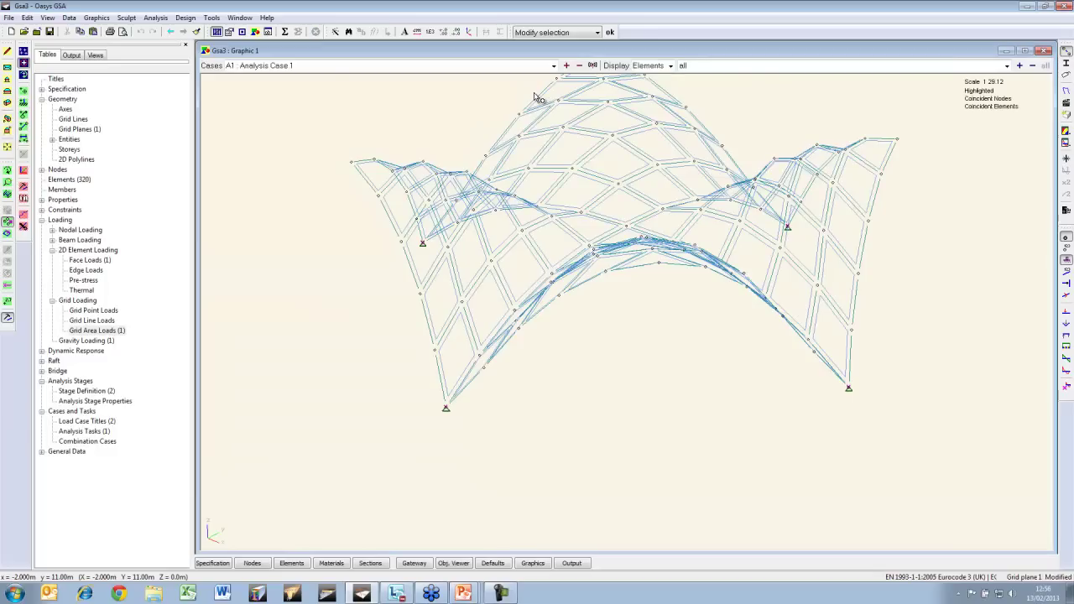
Inspect the form-found shell unshrunk, with its sections shaded and translucent.
click(1067, 52)
click(1065, 101)
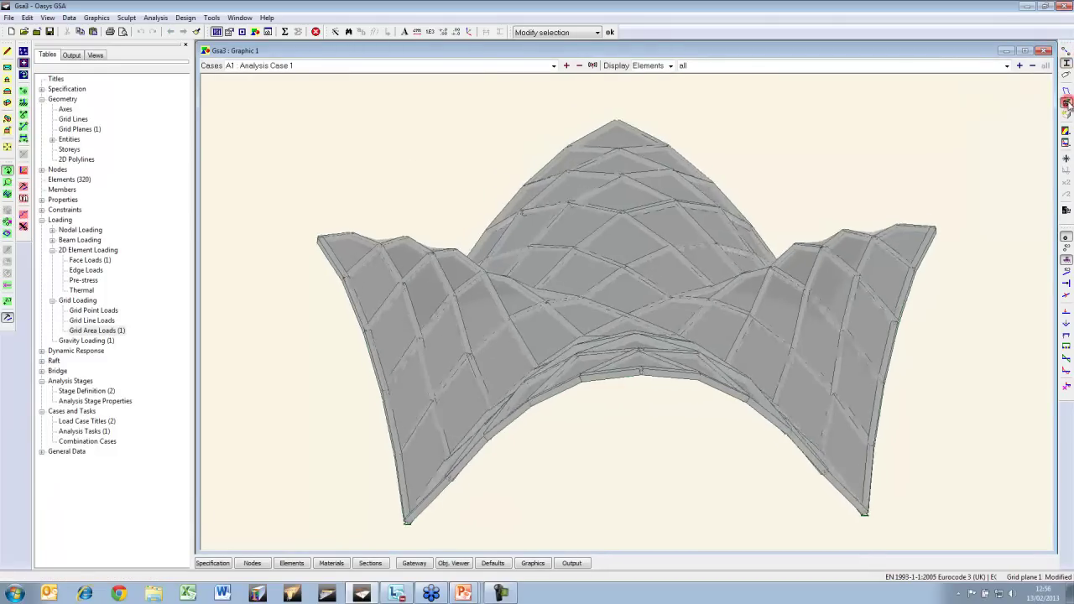
click(1067, 114)
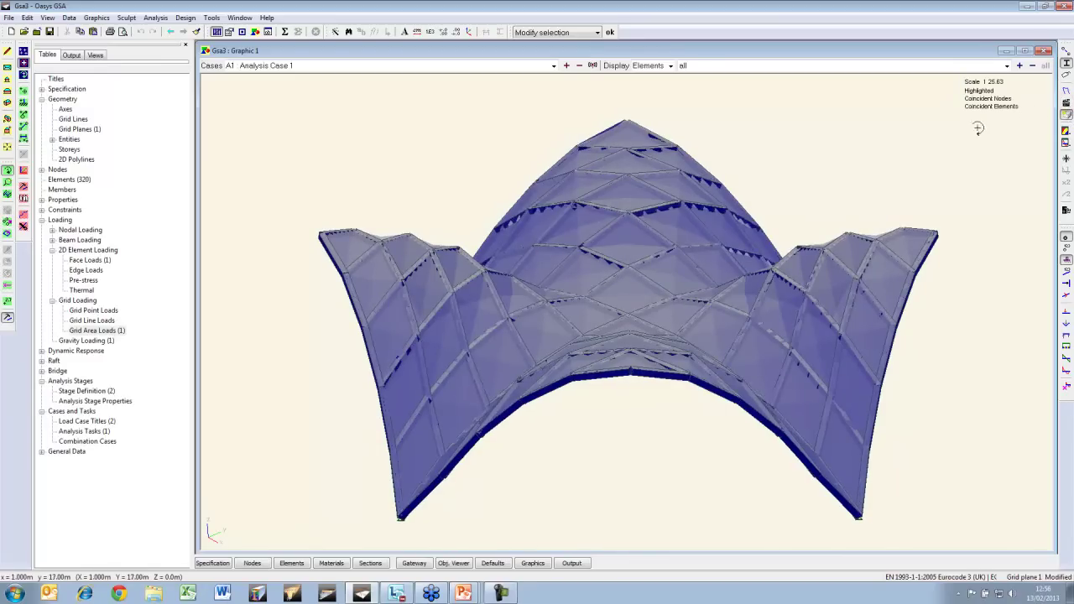
drag(783, 144, 786, 146)
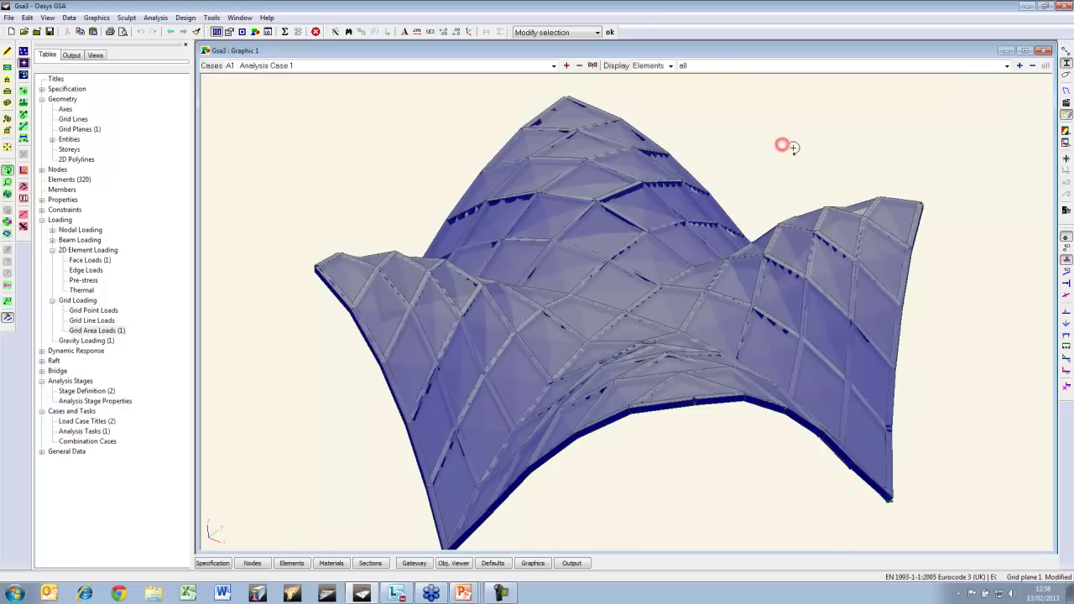
Display the model by analysis stage and go through the stages to 2: static.
click(672, 65)
click(643, 122)
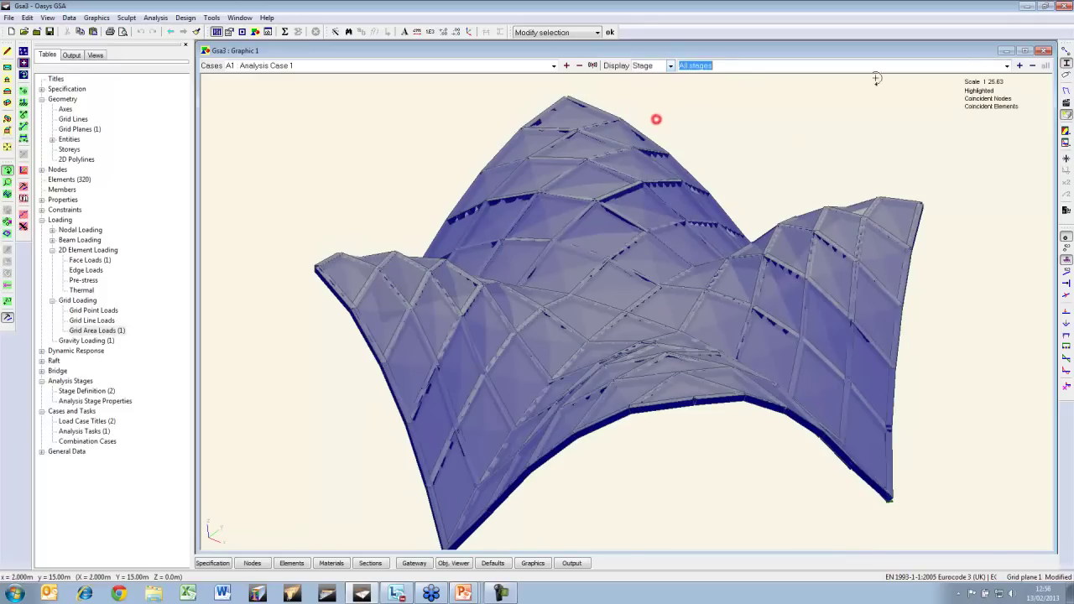
click(1021, 66)
drag(746, 179, 804, 149)
click(1020, 65)
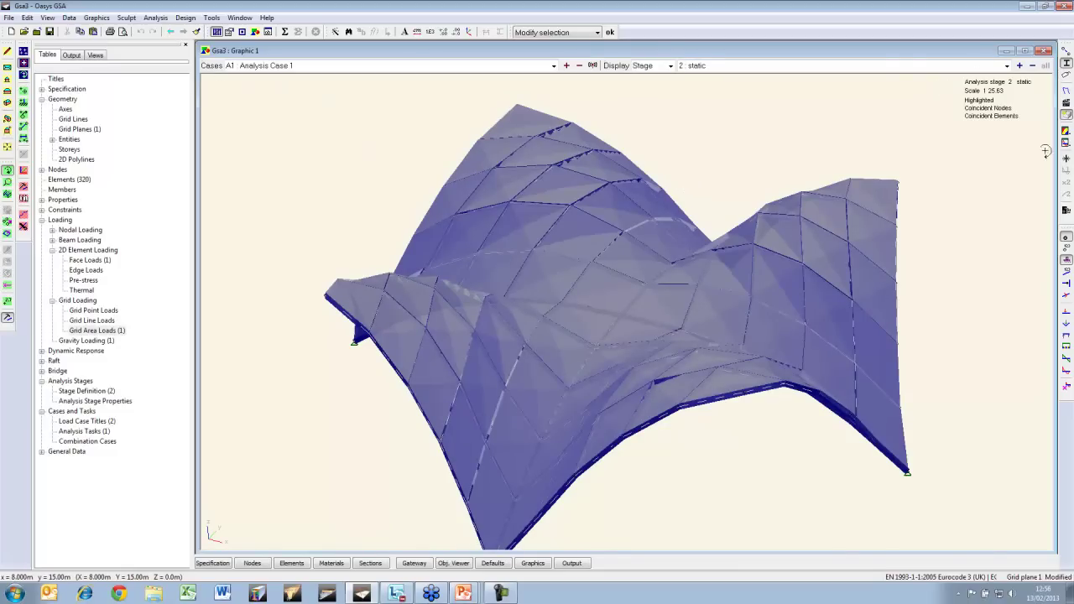
Return to the line display and contour the 2D elements of the static stage by warp check.
click(1067, 81)
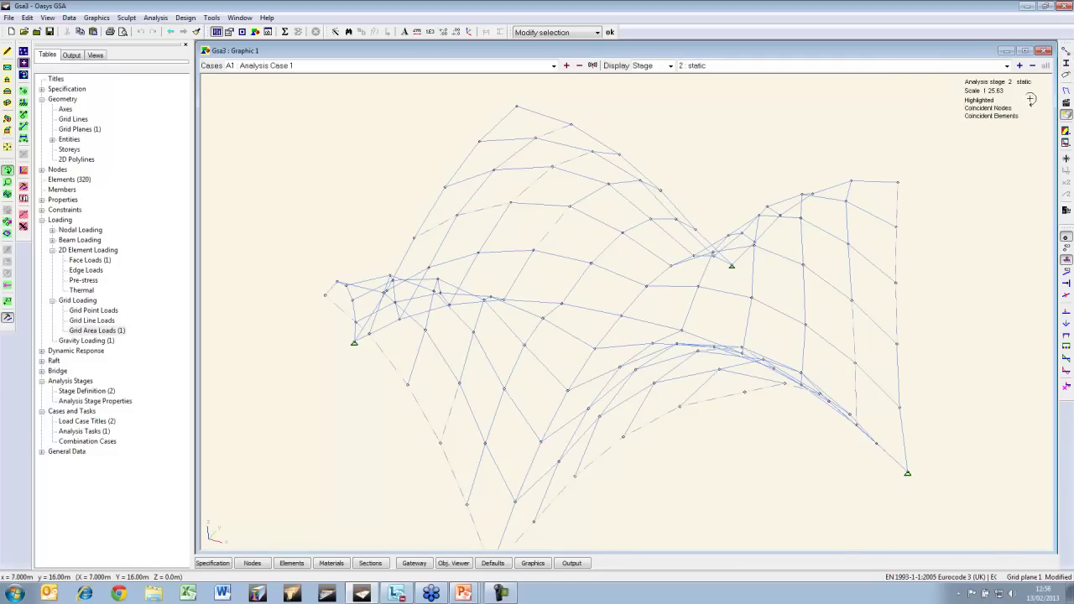
click(1066, 132)
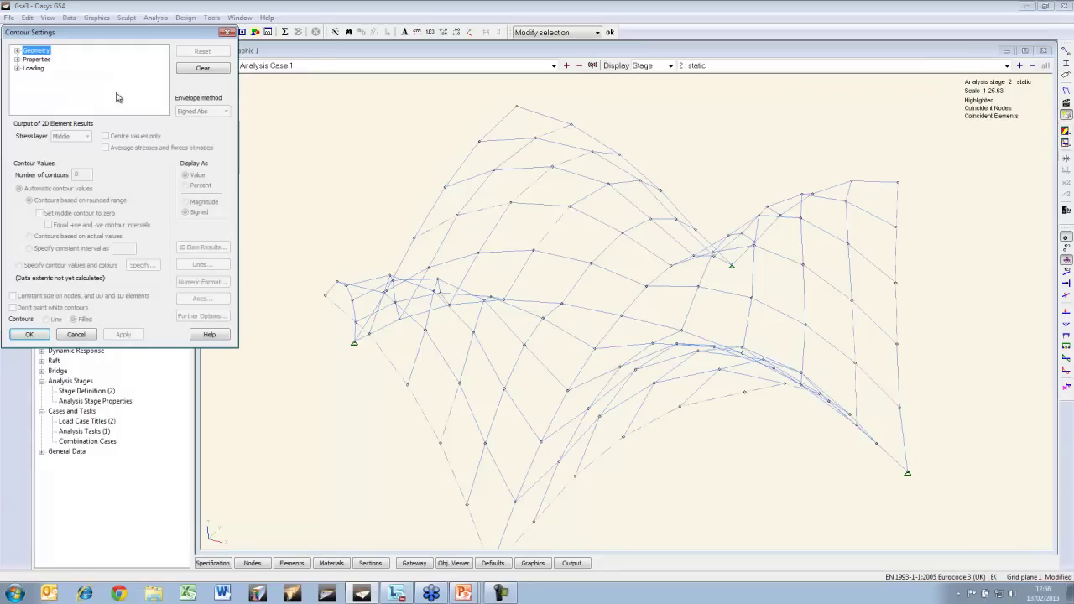
click(17, 50)
click(27, 59)
click(60, 77)
click(31, 335)
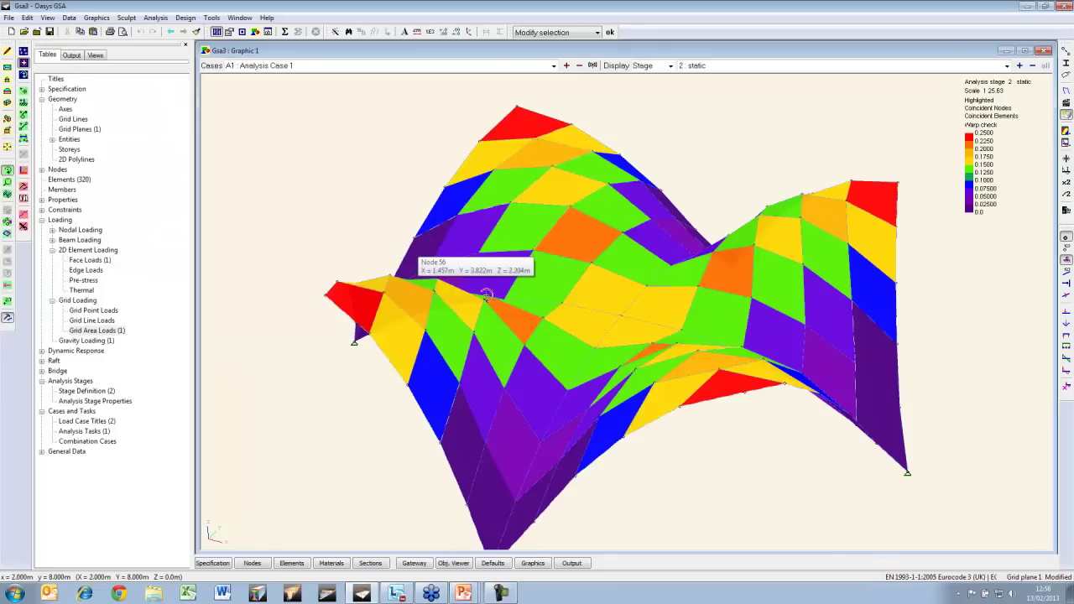
Split all the quad elements of the static stage into tri elements and contour their warp again.
scroll(395, 277, down, 3)
click(7, 234)
drag(311, 115, 820, 507)
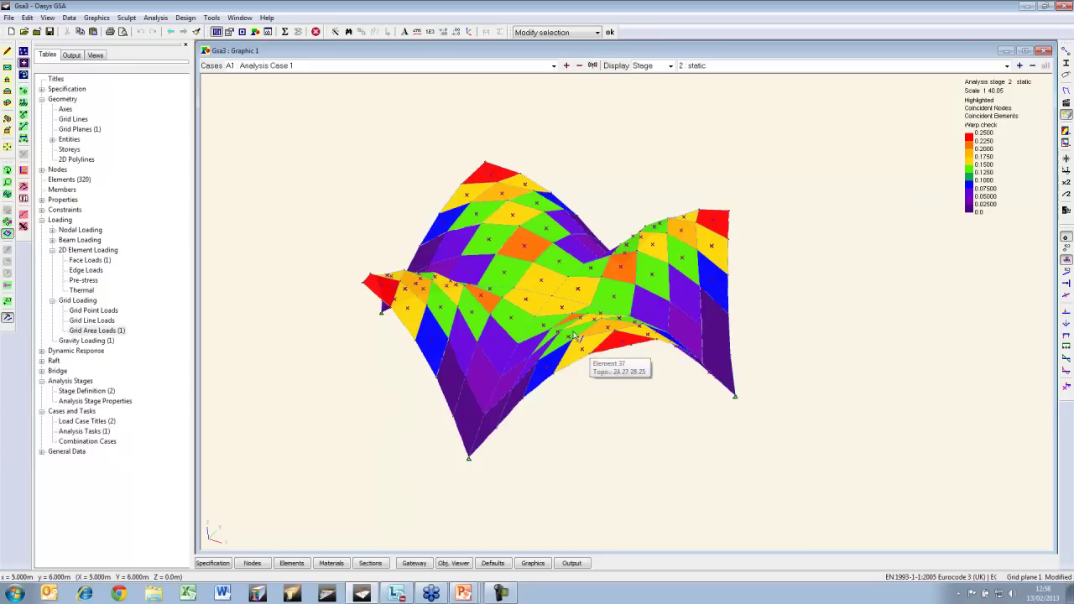
click(126, 18)
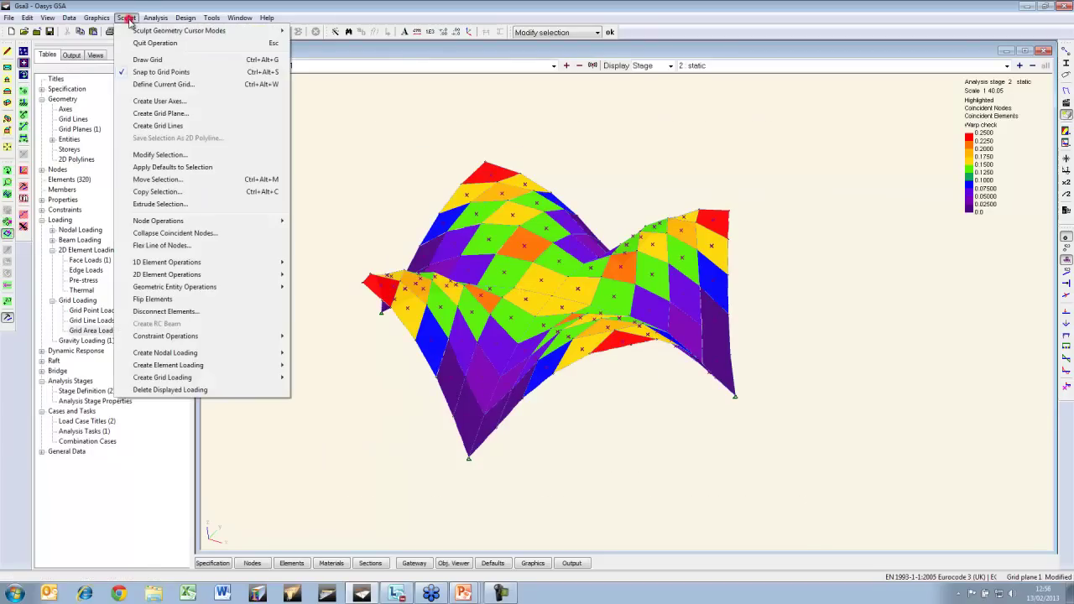
mouse_move(180, 273)
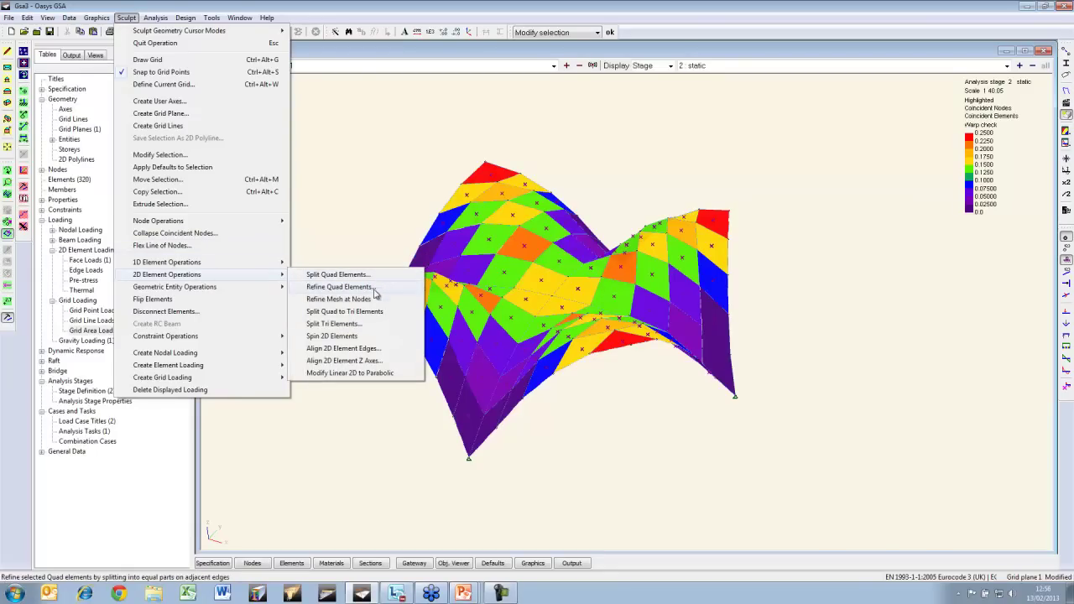
click(369, 313)
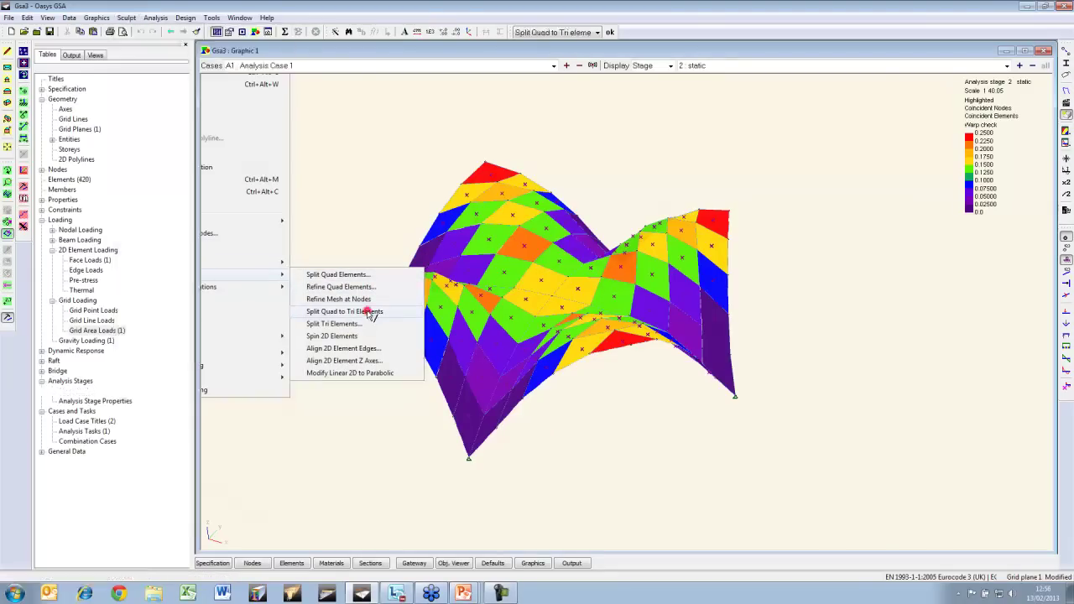
click(1066, 131)
click(34, 334)
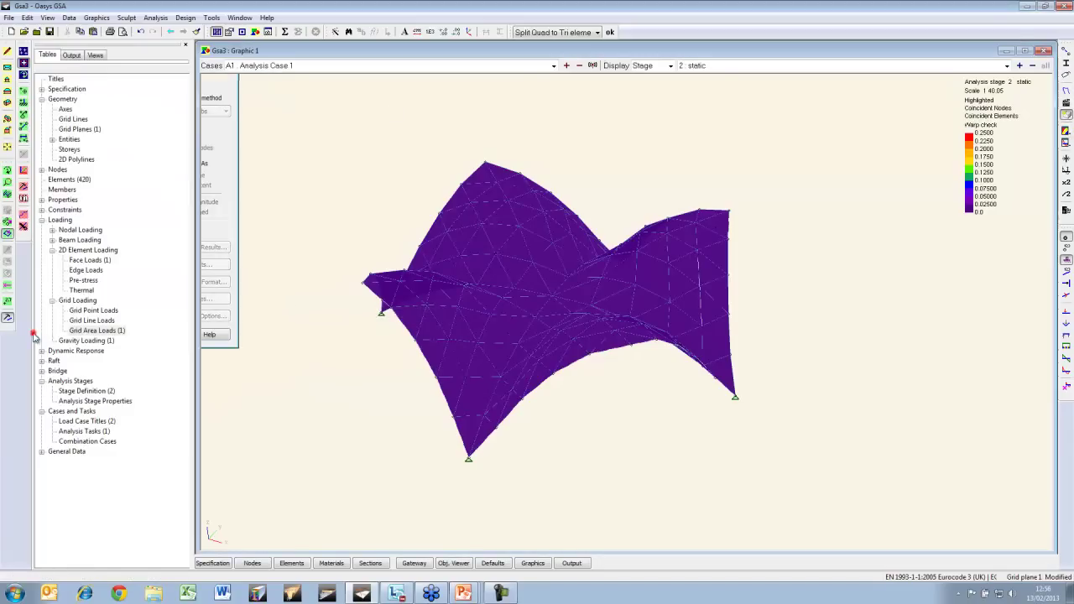
Start a new static analysis task for stage 2: static.
click(169, 17)
click(172, 28)
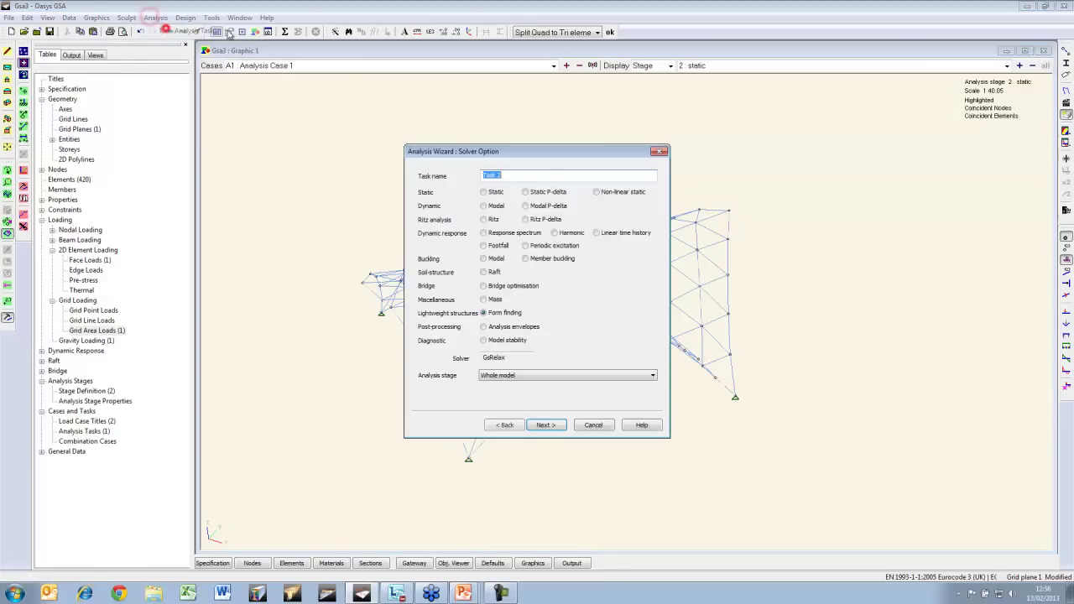
click(493, 194)
click(635, 376)
click(527, 401)
click(544, 424)
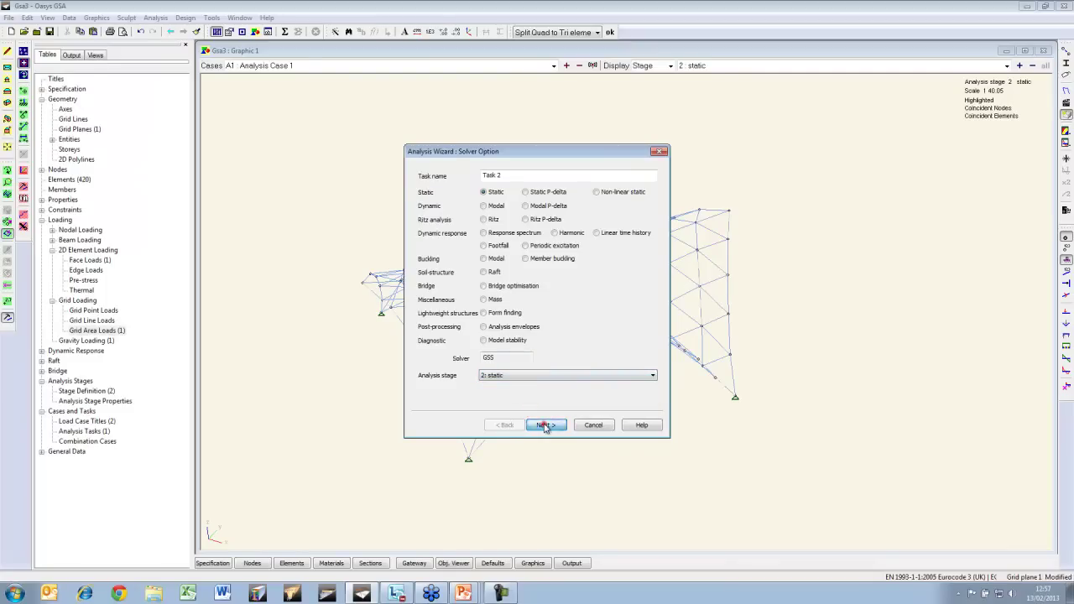
Add an analysis case with the description 1.35L1 + 1.5L2 to the static task and proceed to its analysis options.
click(553, 338)
double_click(468, 273)
click(462, 279)
double_click(462, 280)
click(447, 259)
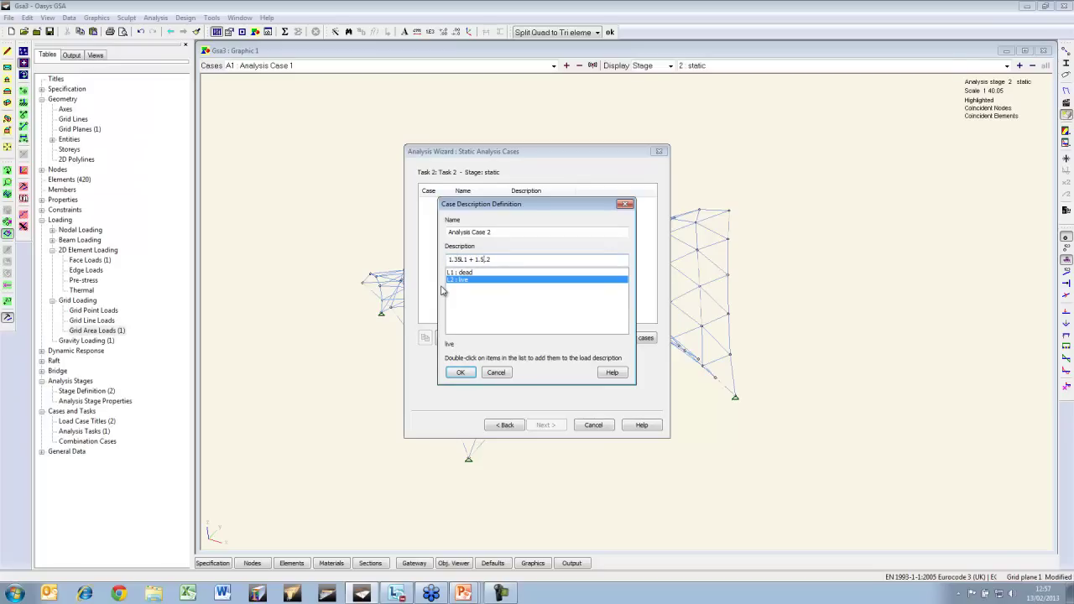
key(Return)
click(557, 424)
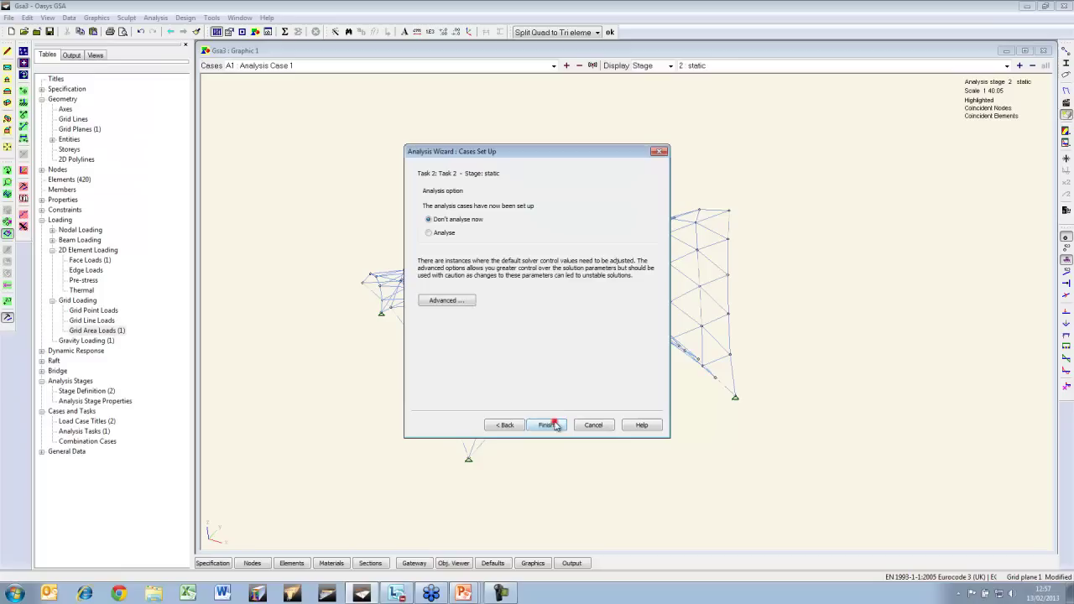